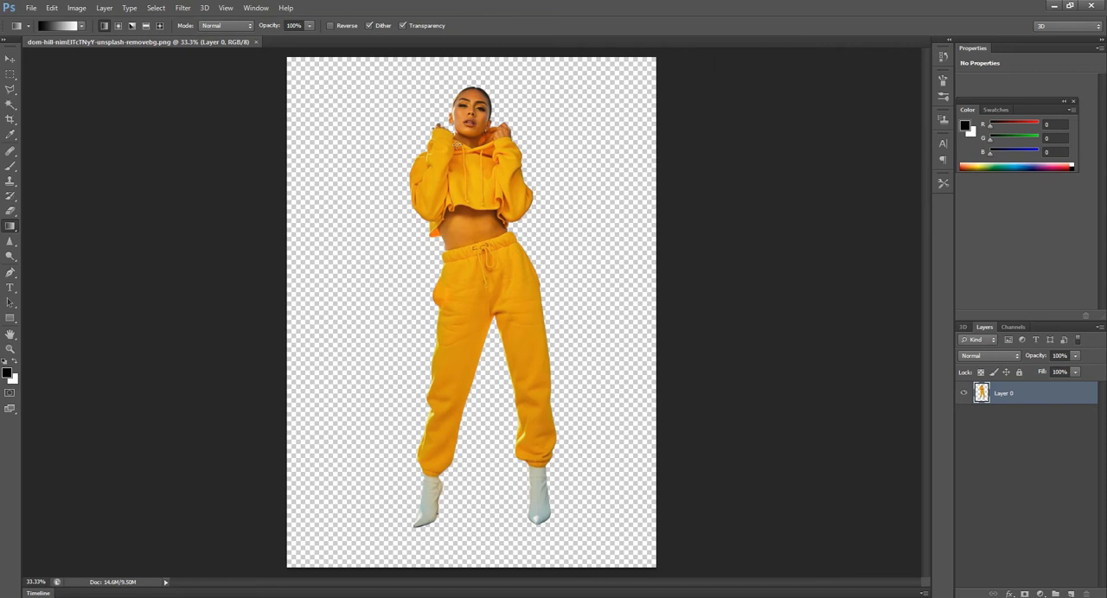
- Move the cut-out woman slightly up and to the left on her transparent canvas
key(v)
drag(463, 249, 451, 235)
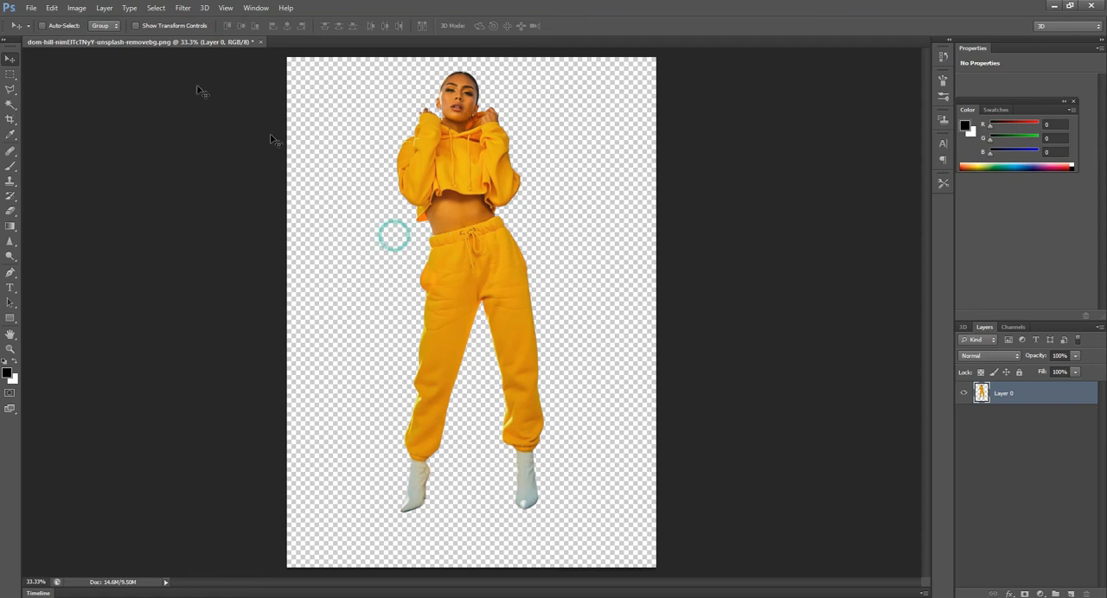
- Create a new landscape A4 document from the International Paper preset, 297 mm wide and 210 mm high
click(30, 9)
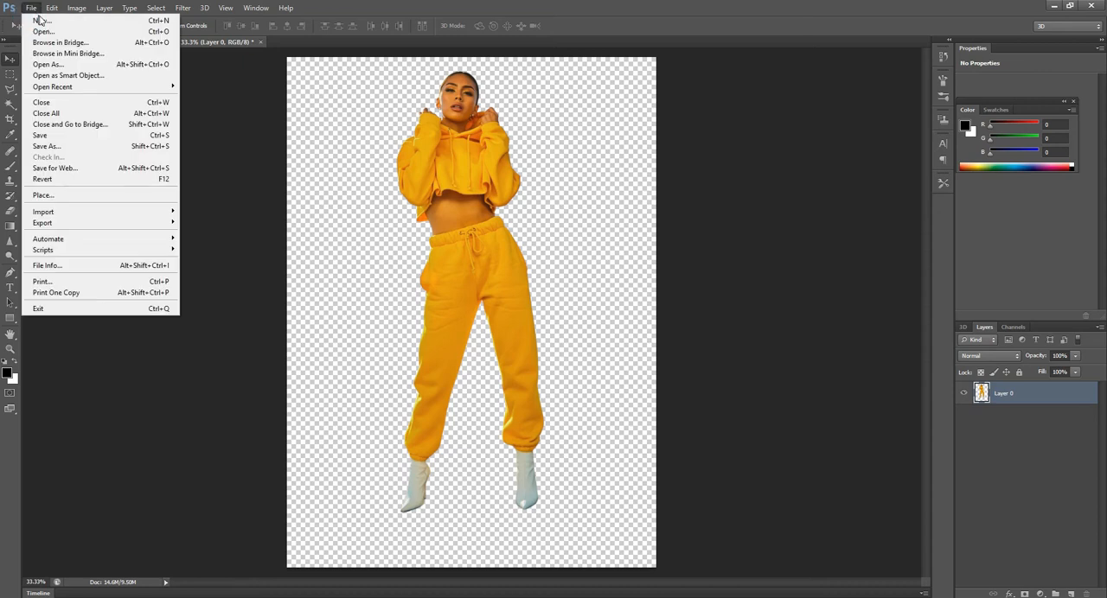
click(42, 21)
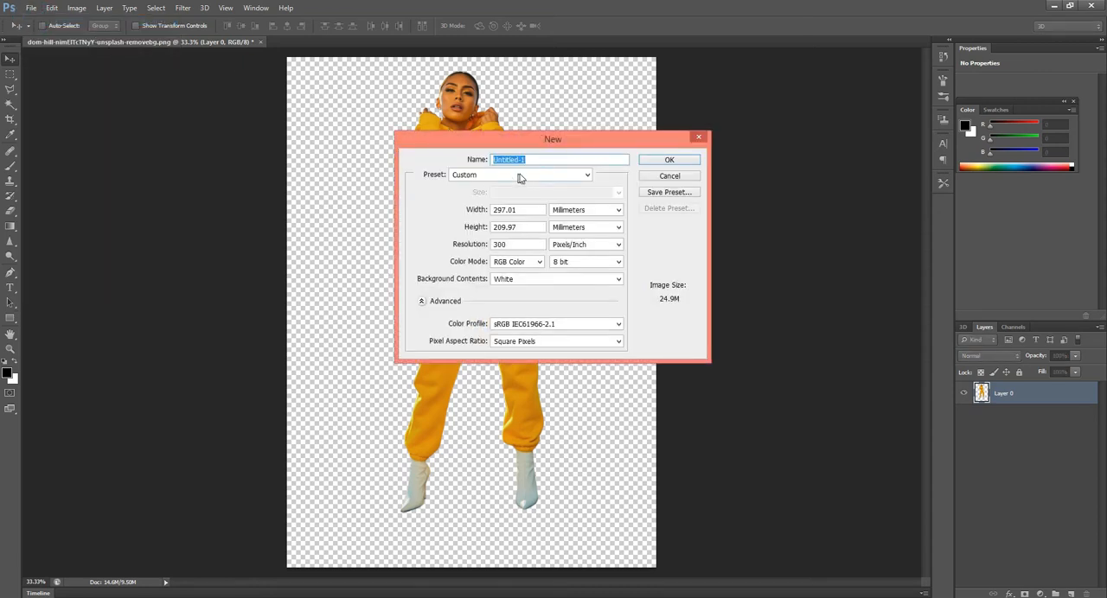
click(521, 176)
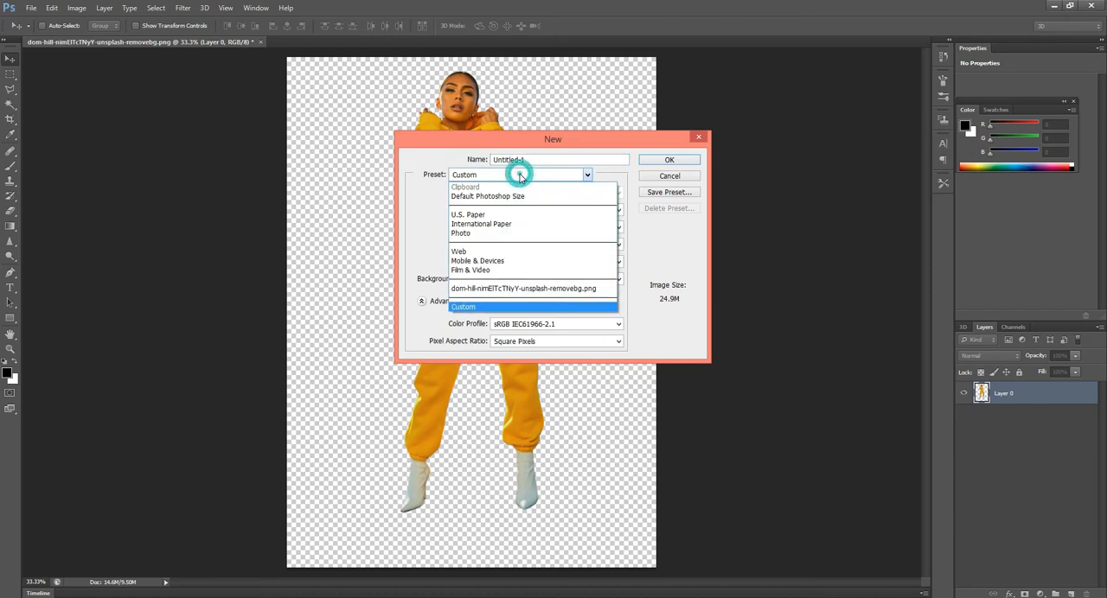
click(514, 224)
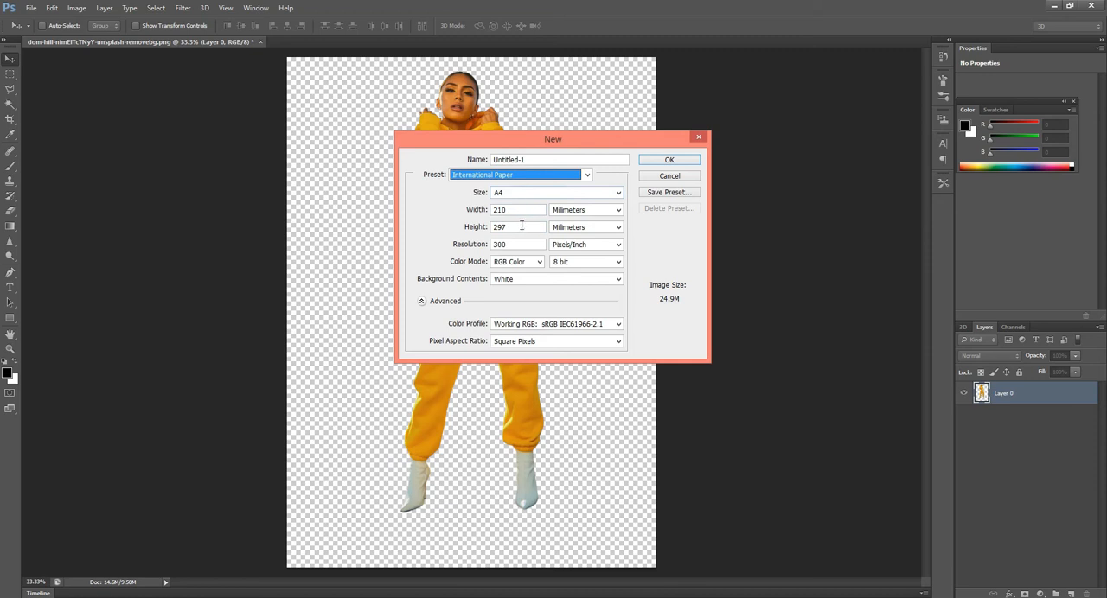
drag(519, 226, 495, 226)
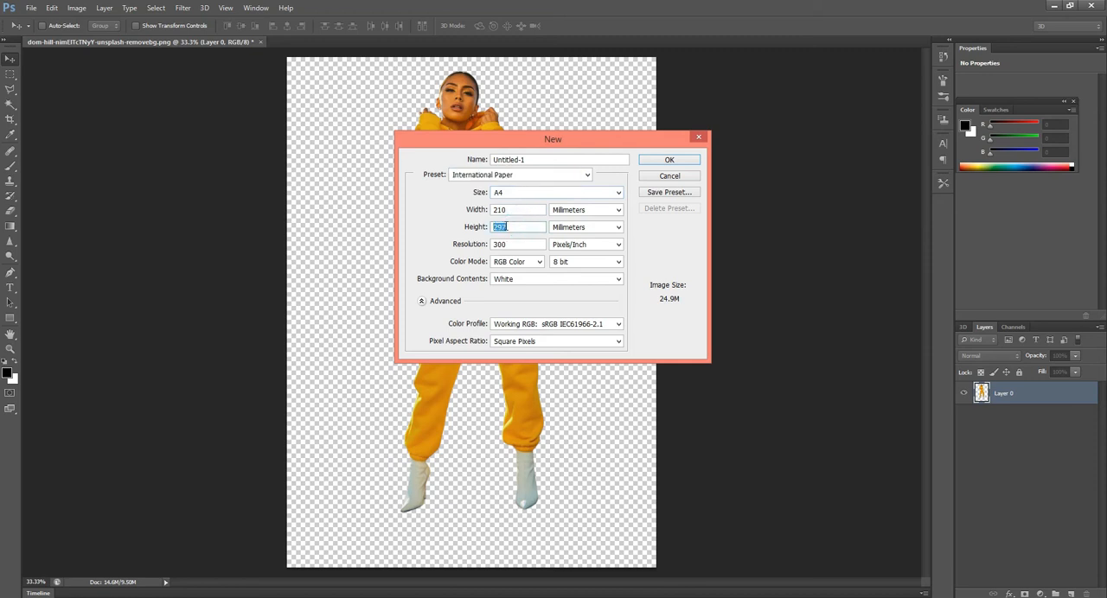
drag(516, 209, 490, 211)
text(297)
key(Tab)
text(210)
key(Return)
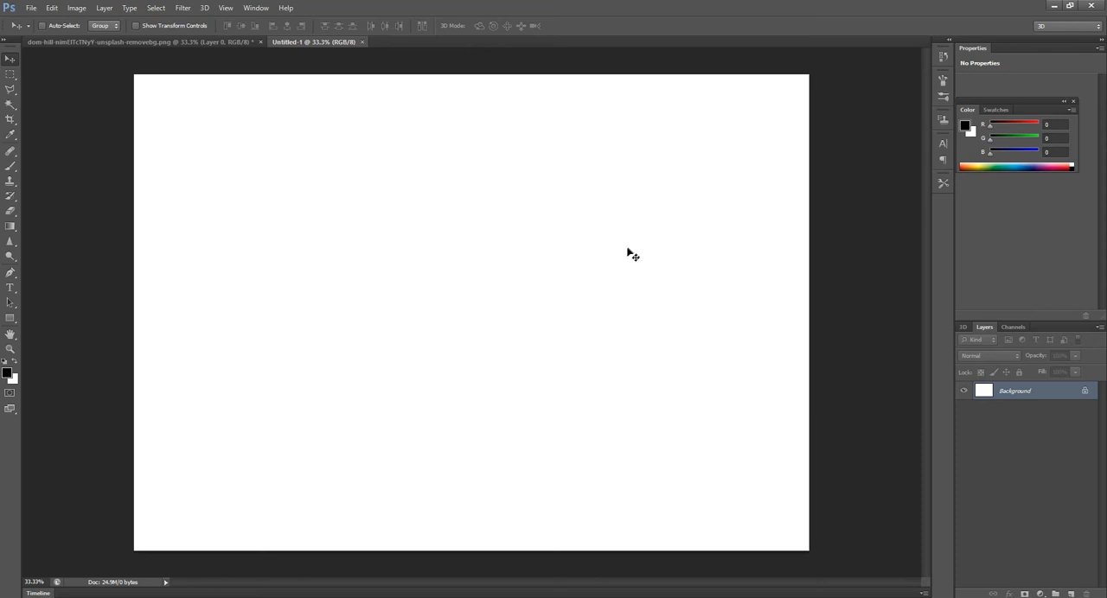
- Copy the cut-out woman into the new document and position her near the page centre, at about X 1700 px, Y 1240 px
click(177, 41)
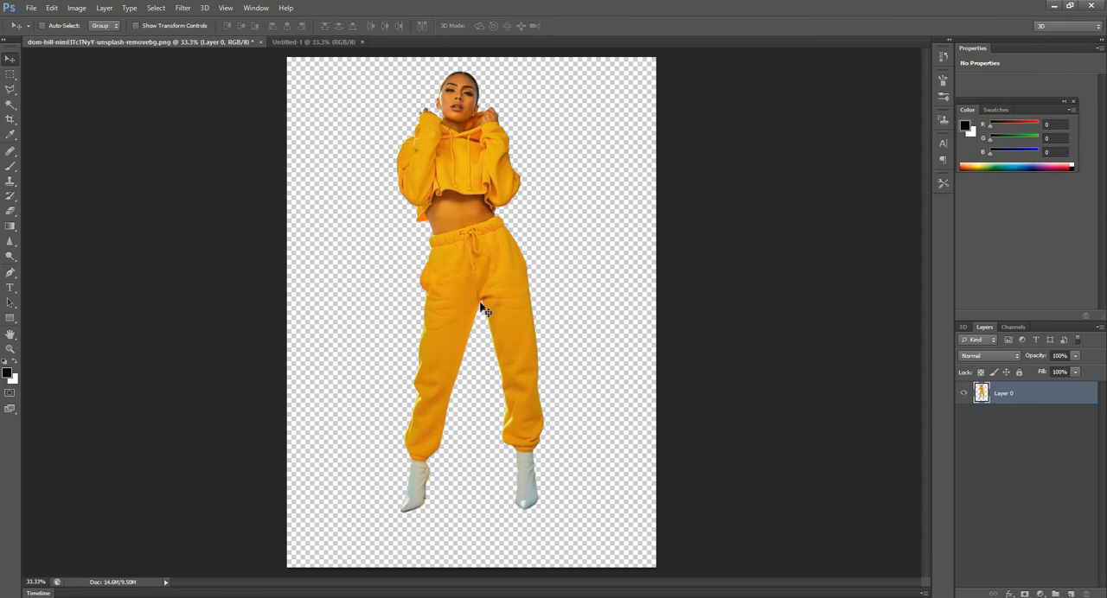
drag(460, 265, 437, 289)
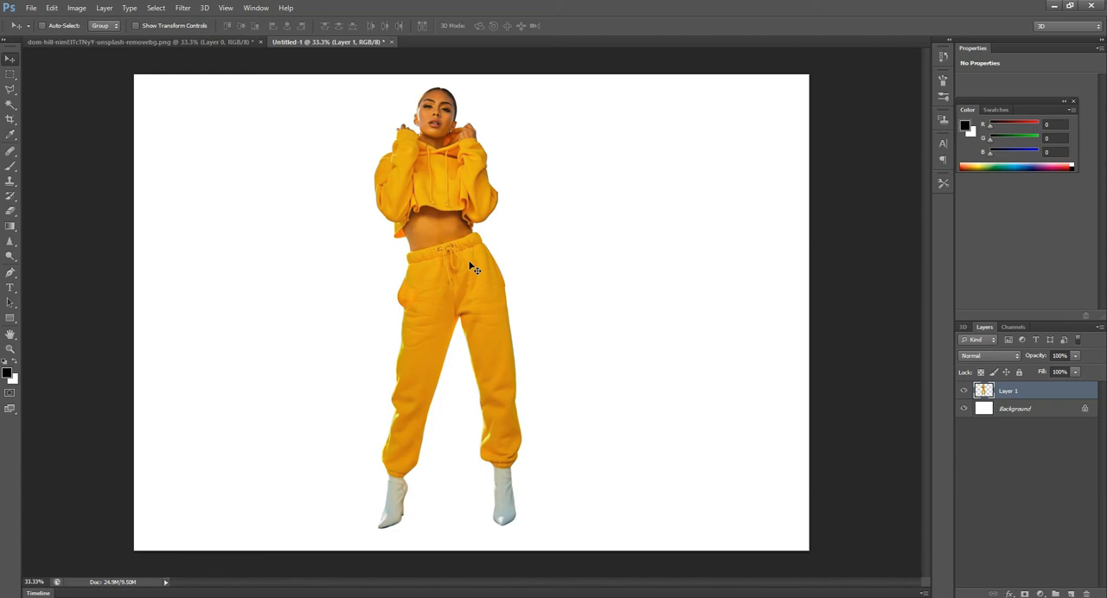
key(ctrl+t)
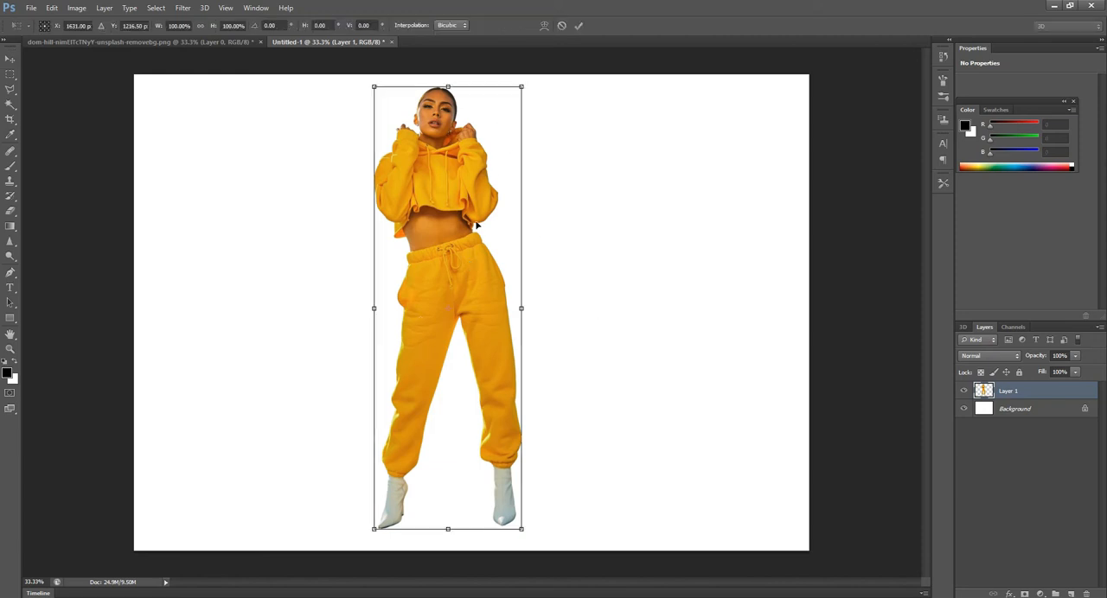
drag(453, 255, 467, 260)
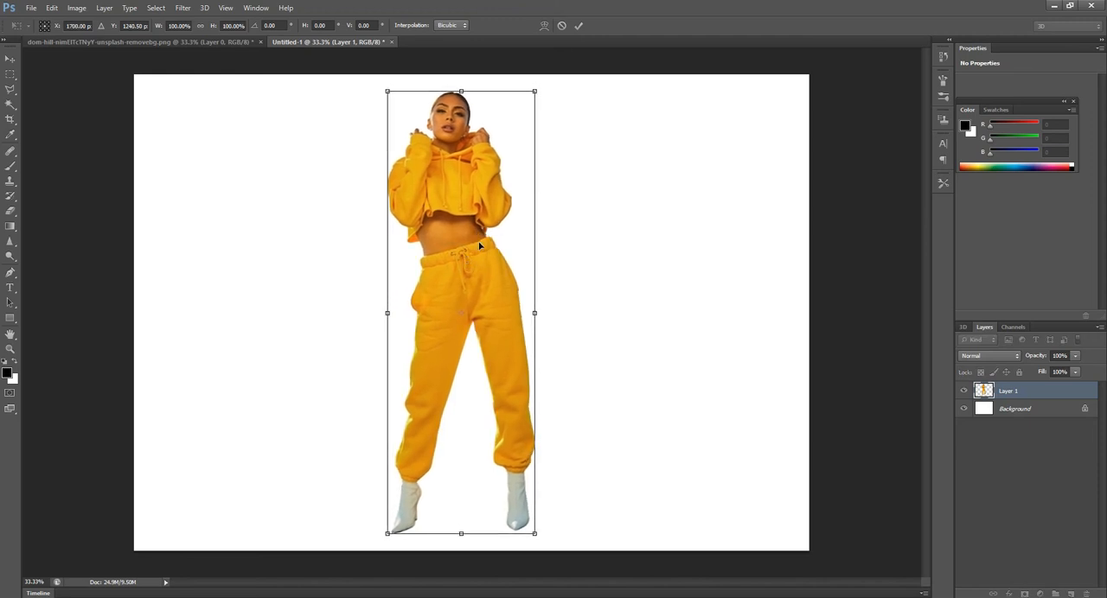
key(Return)
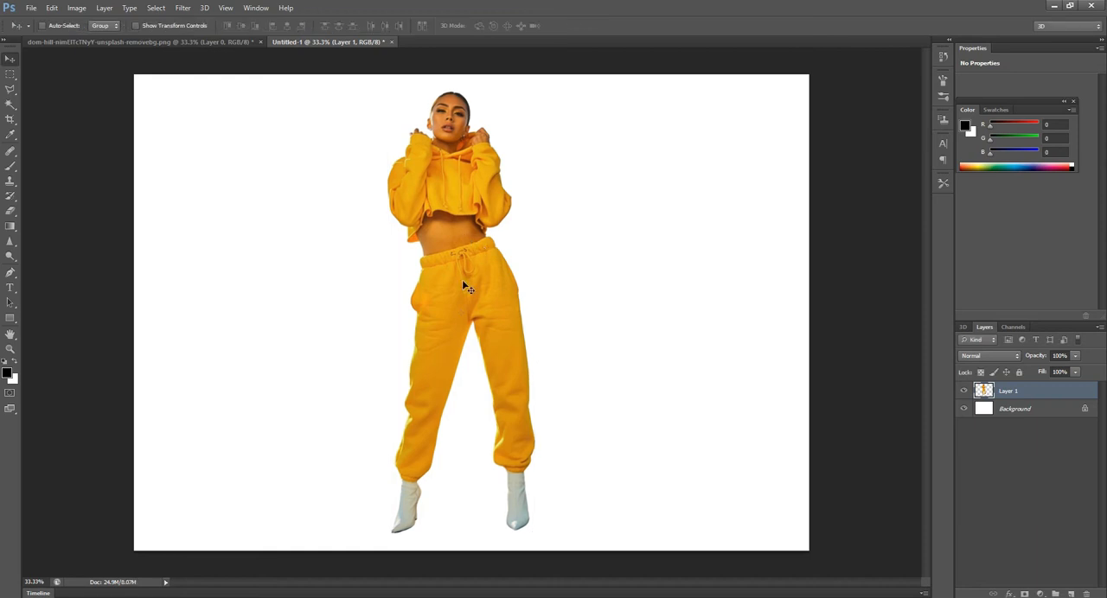
- Add a Drop Shadow effect to the woman's layer with a distance of 17 px and a spread of 8%
click(1010, 594)
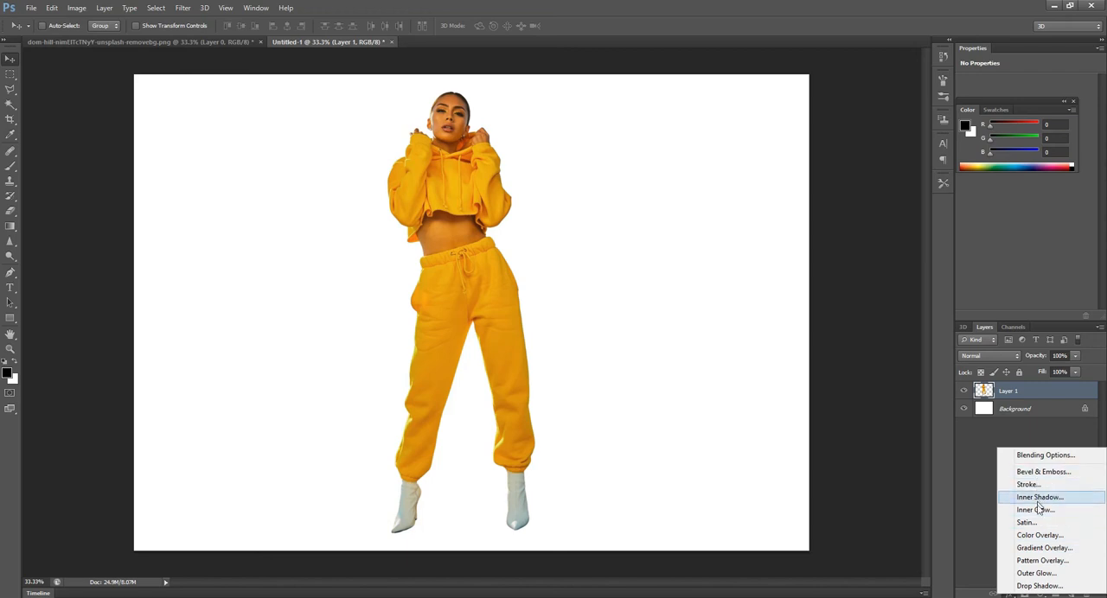
click(1030, 588)
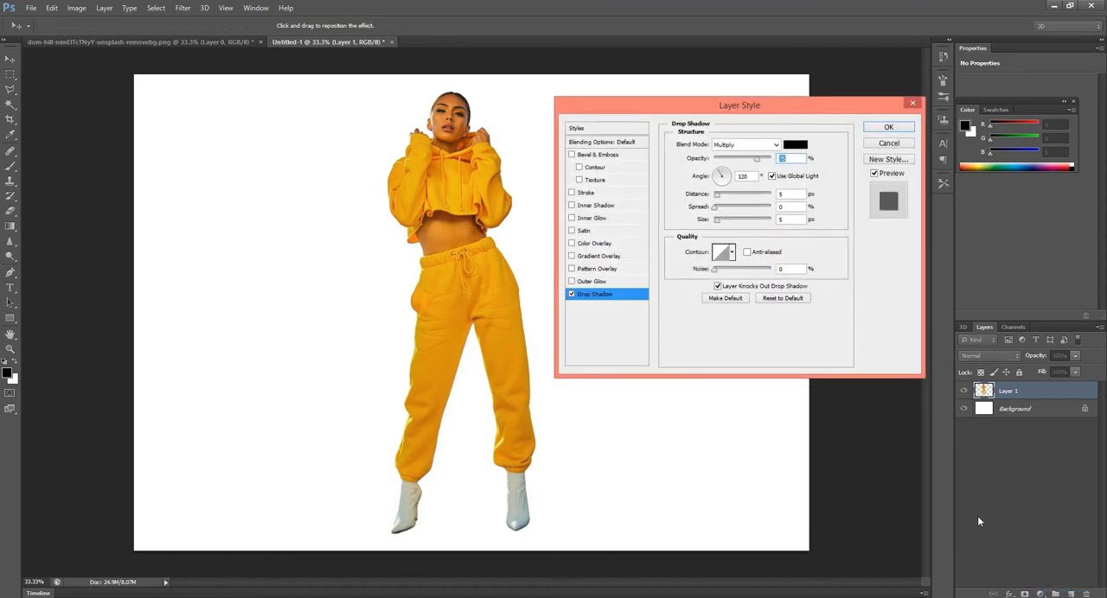
drag(692, 110, 675, 128)
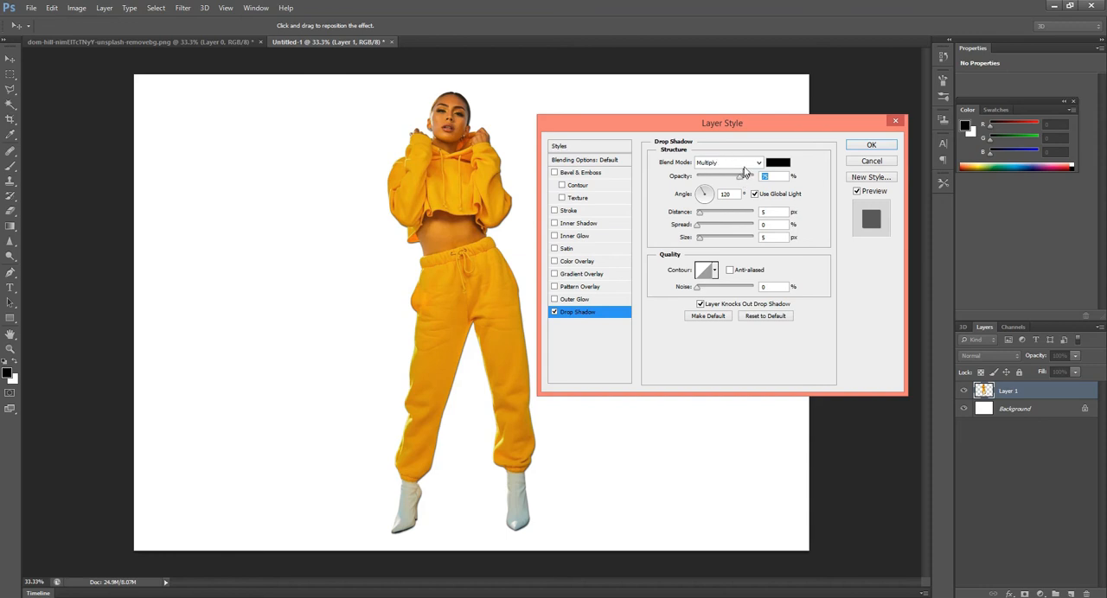
mouse_move(636, 126)
mouse_down()
mouse_move(677, 121)
mouse_move(657, 128)
mouse_up()
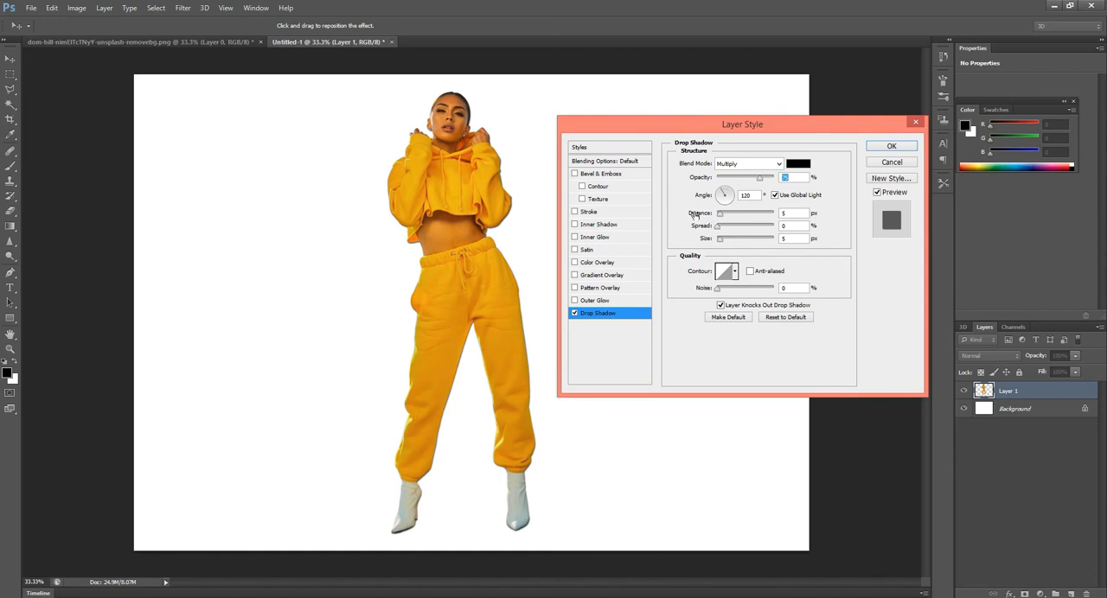
drag(721, 217, 741, 220)
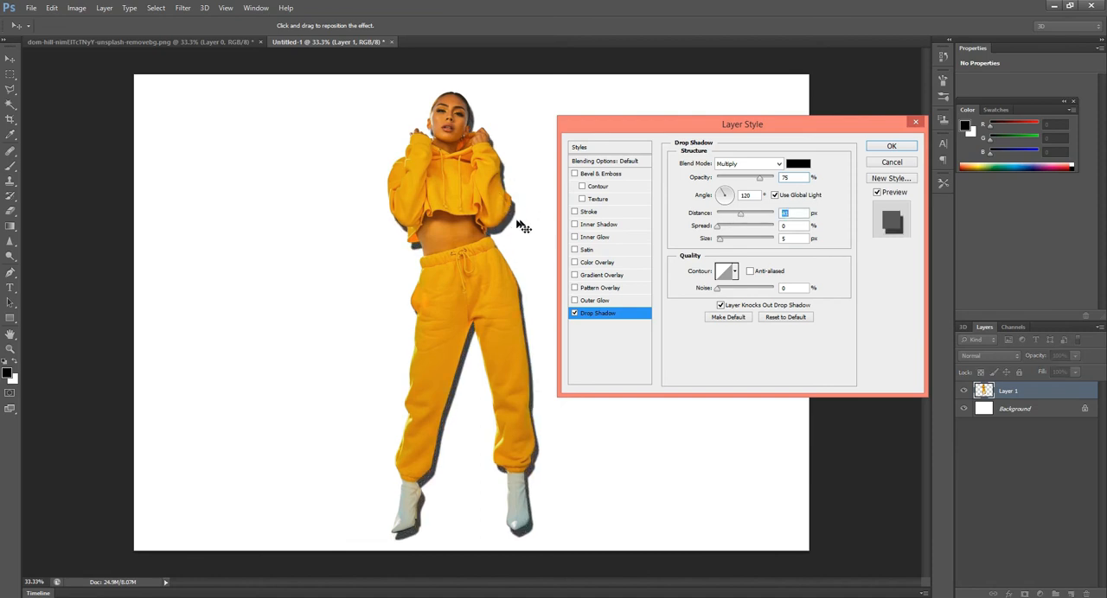
drag(740, 218, 721, 238)
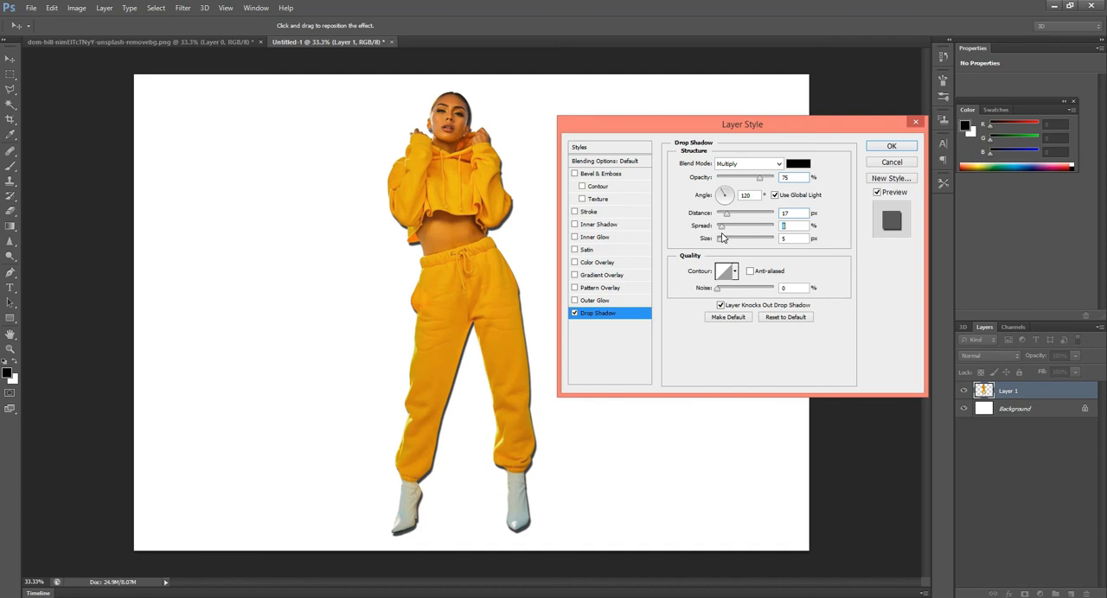
- Set the drop shadow's size to 5 px, its angle to 161° and its opacity to 76%
drag(720, 239, 772, 249)
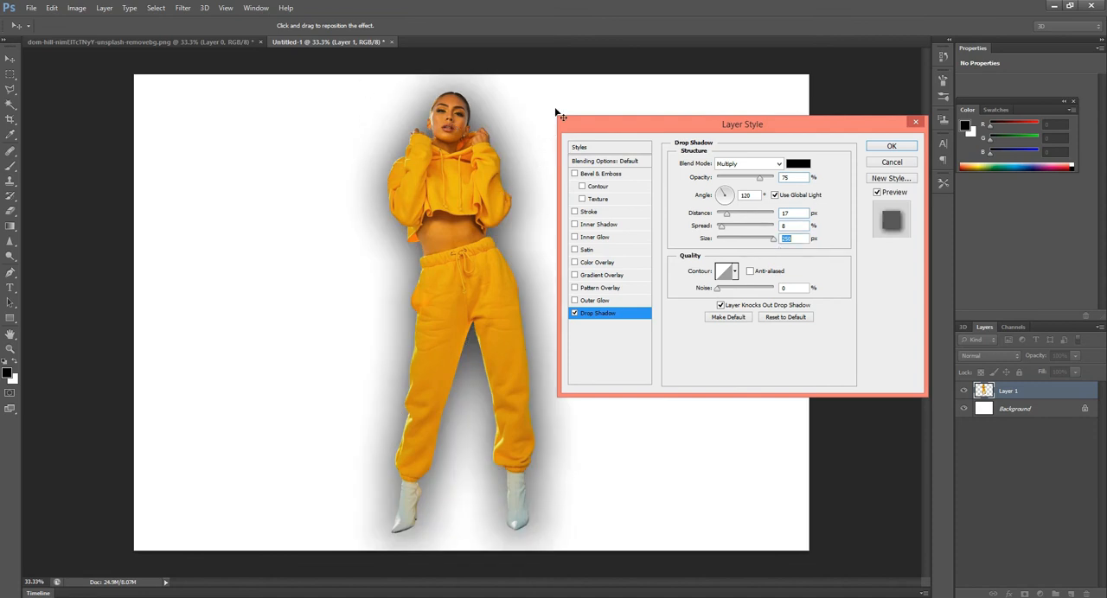
drag(773, 241, 716, 244)
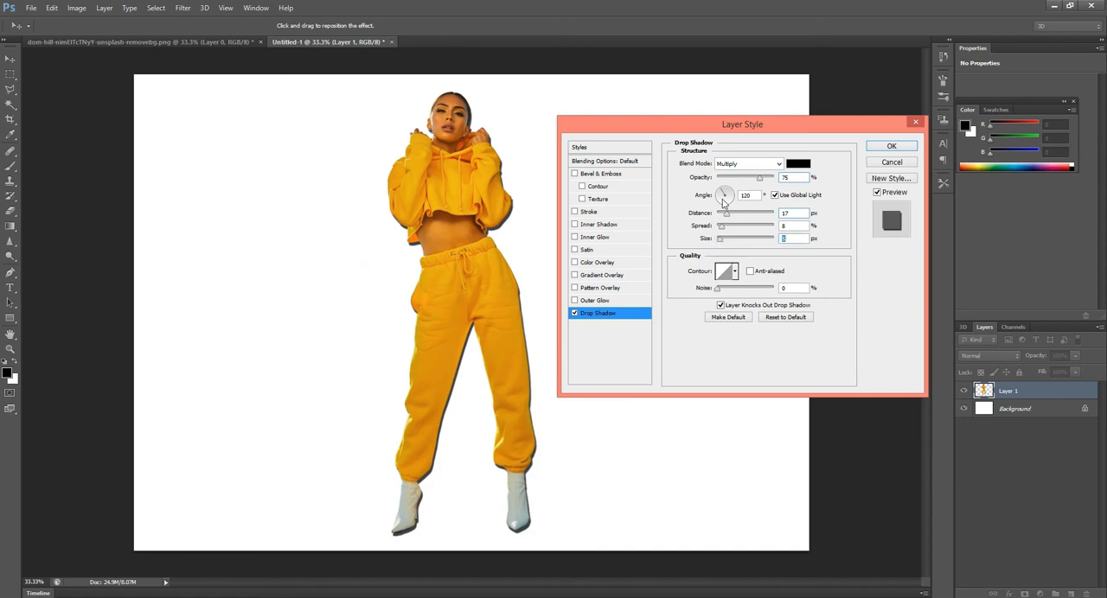
mouse_move(730, 194)
mouse_down()
mouse_move(714, 202)
mouse_move(723, 189)
mouse_move(733, 195)
mouse_up()
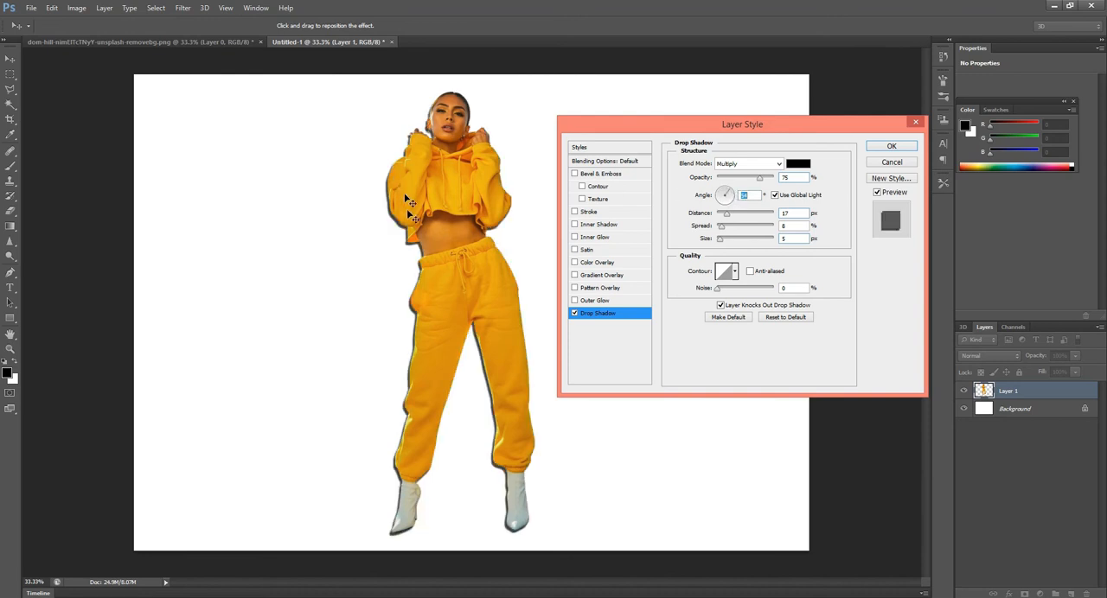
mouse_move(730, 190)
mouse_down()
mouse_move(735, 198)
mouse_move(722, 195)
mouse_up()
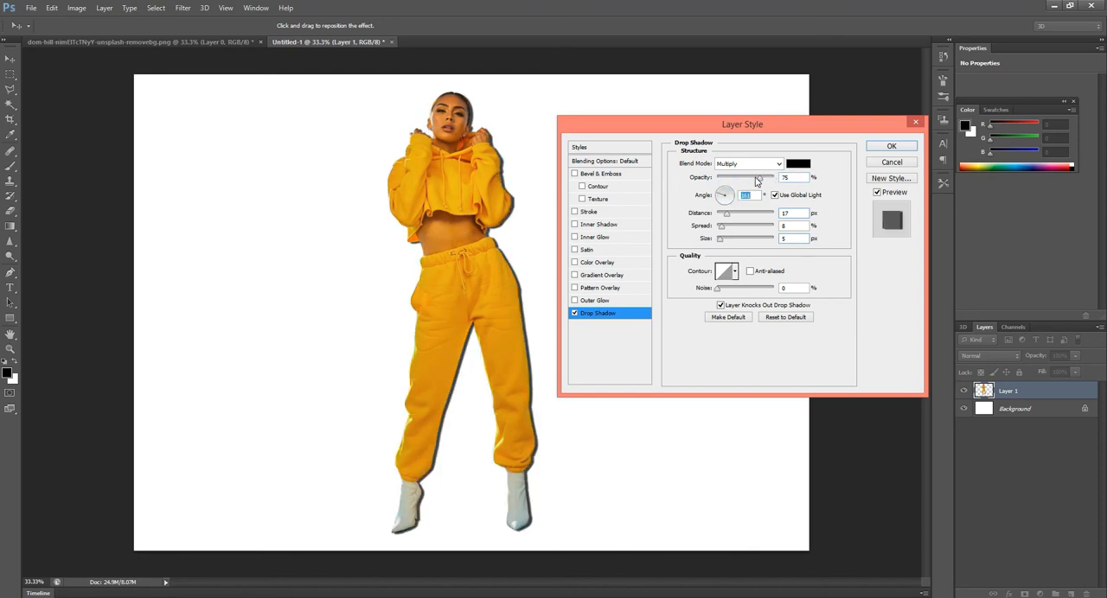
drag(757, 180, 763, 187)
- Try several contour presets on the drop shadow and return to the linear contour
click(736, 273)
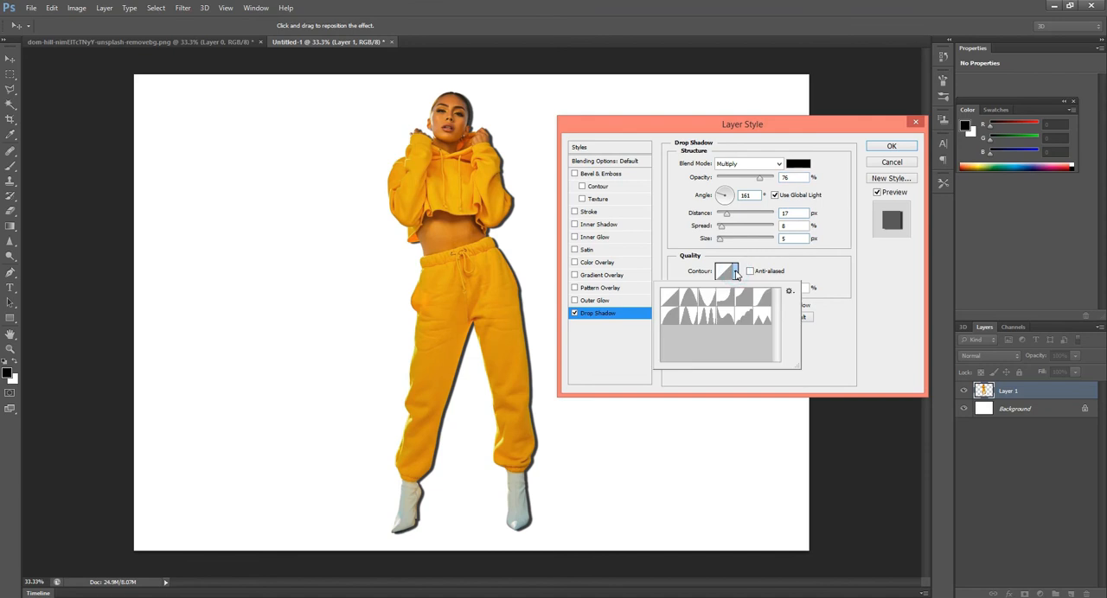
click(687, 299)
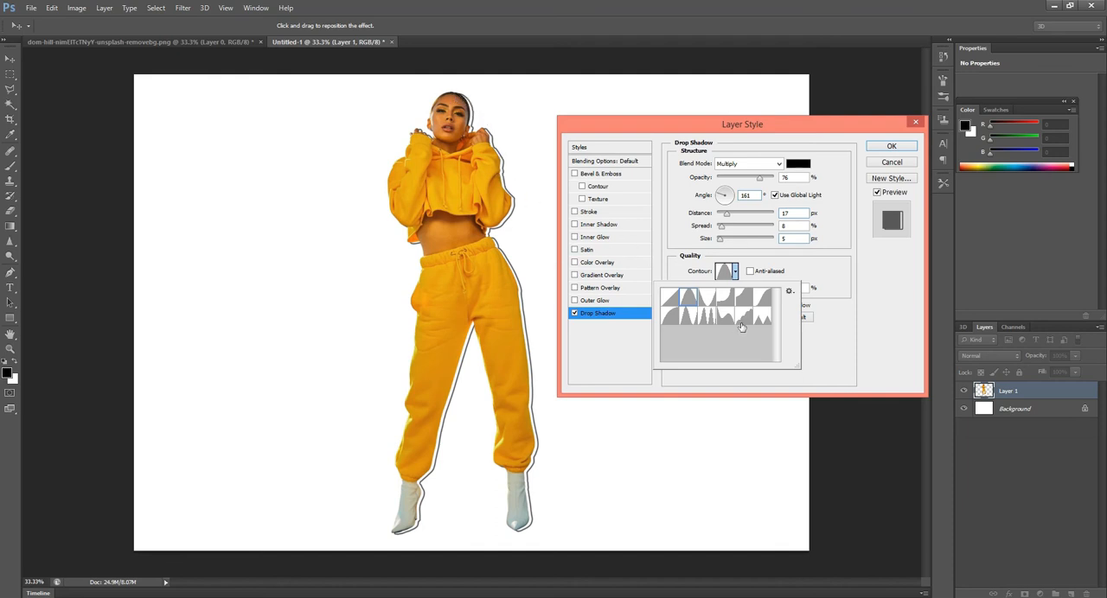
click(714, 298)
click(761, 298)
click(761, 318)
click(744, 318)
click(726, 317)
click(708, 318)
click(673, 319)
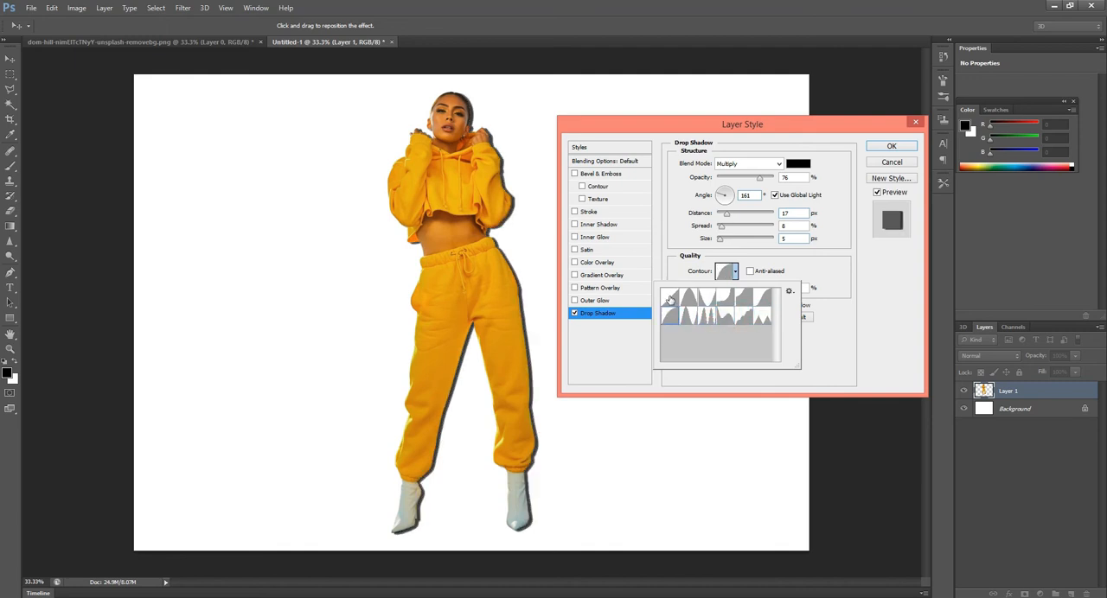
click(670, 299)
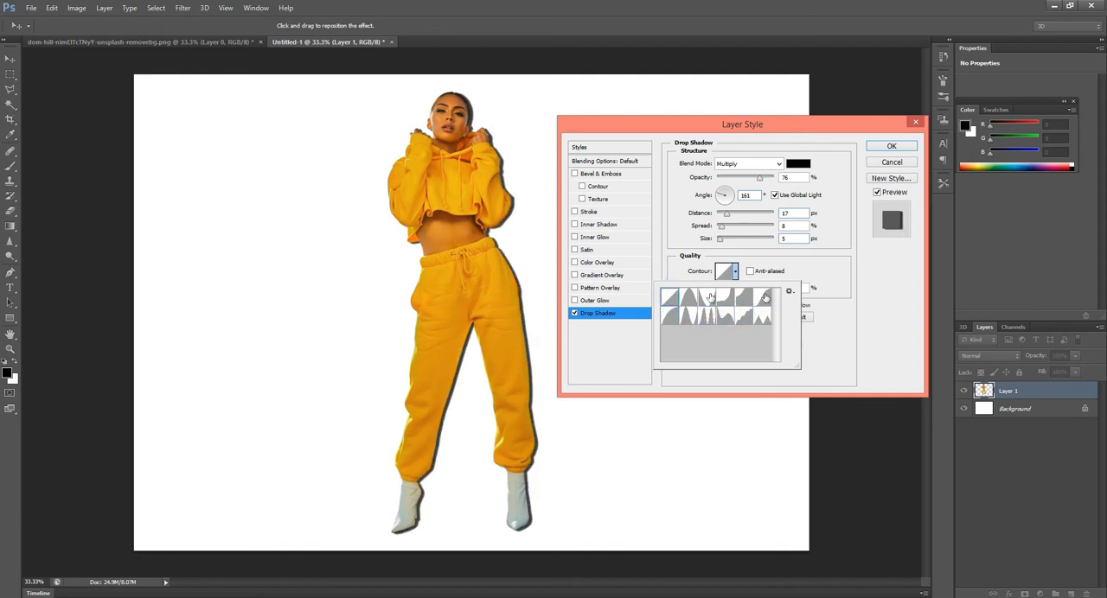
click(828, 300)
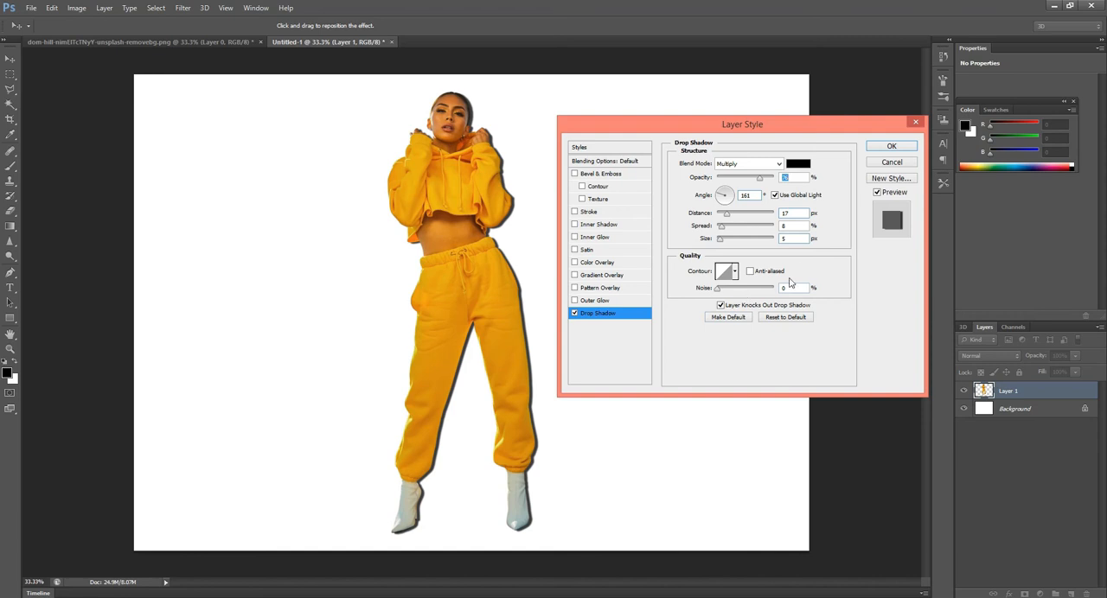
- Apply the drop shadow style and separate the effect into its own layer with Create Layer
click(886, 148)
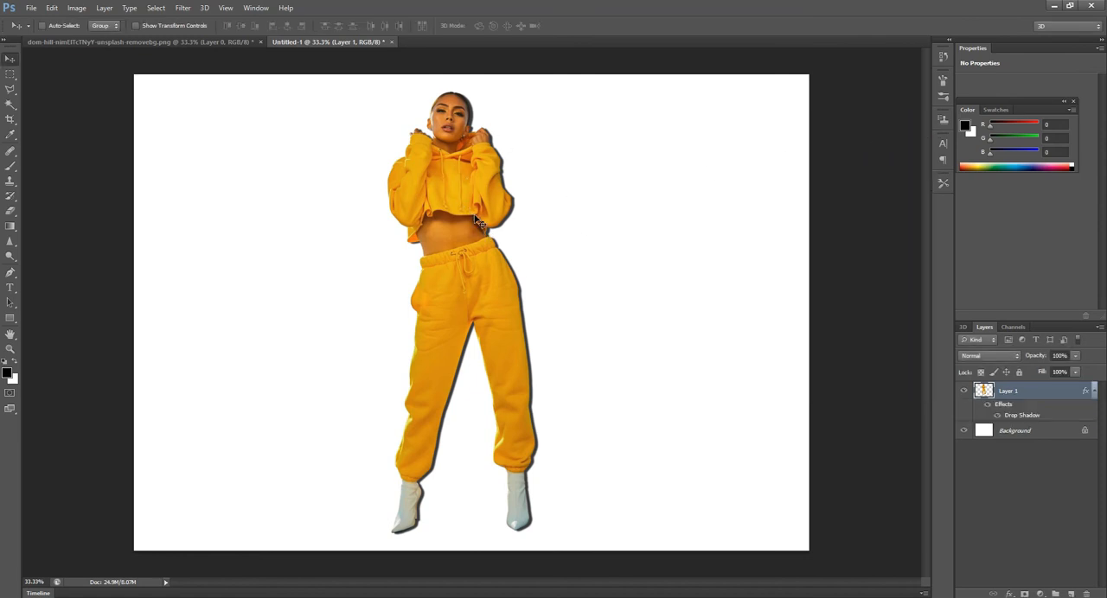
right_click(1033, 415)
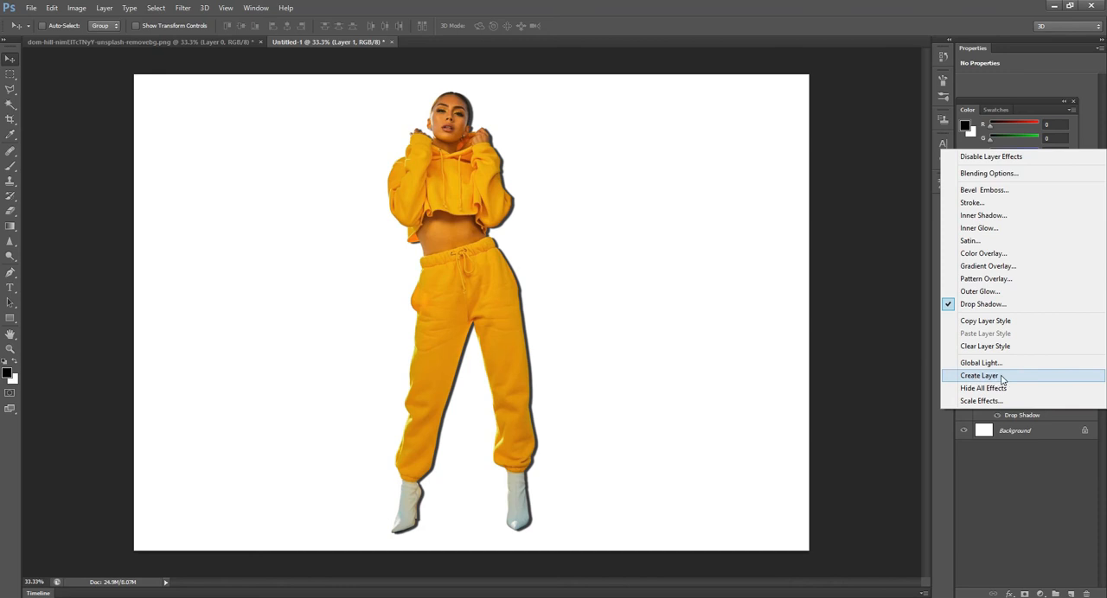
click(1002, 377)
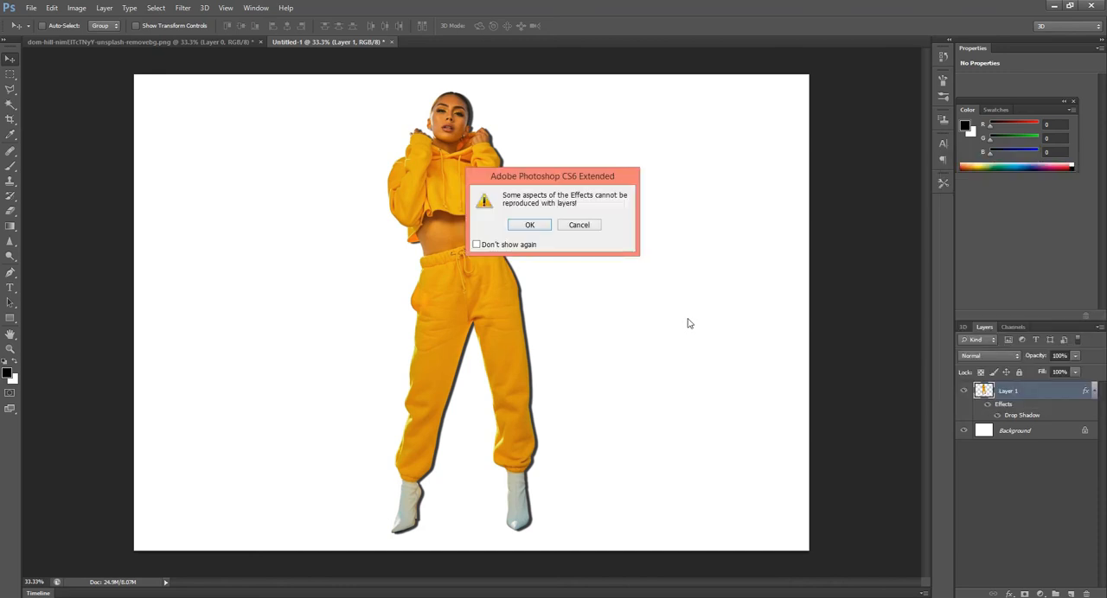
click(560, 179)
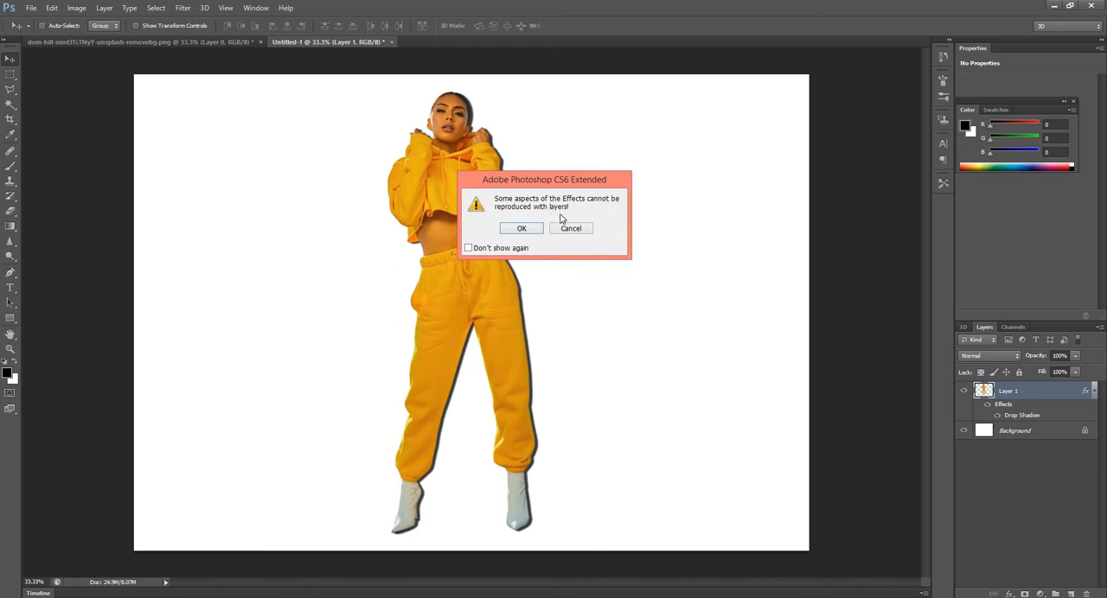
drag(545, 184, 589, 208)
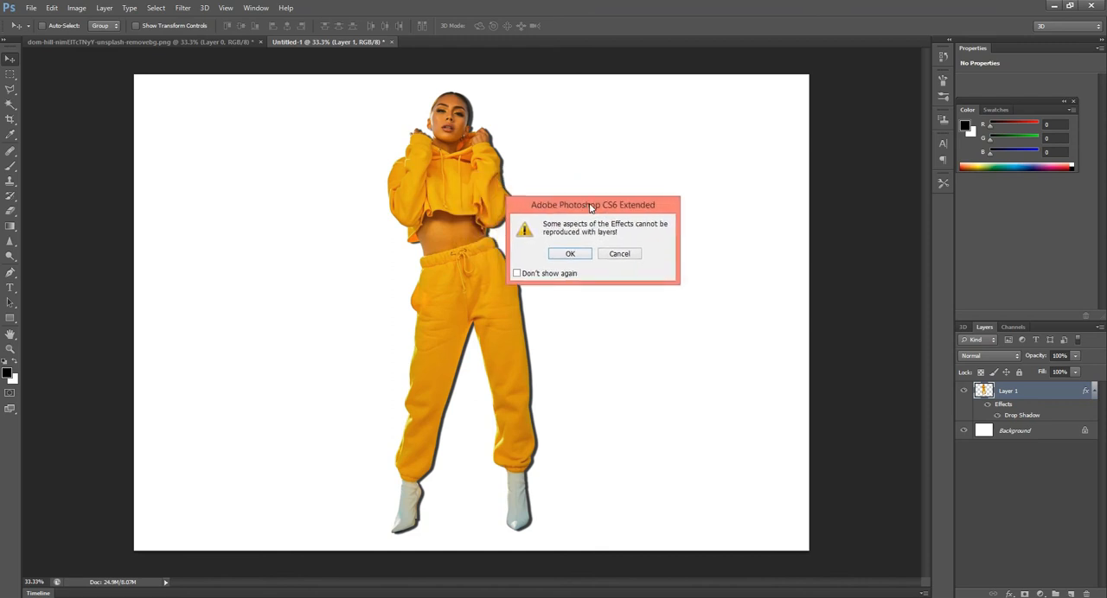
click(571, 255)
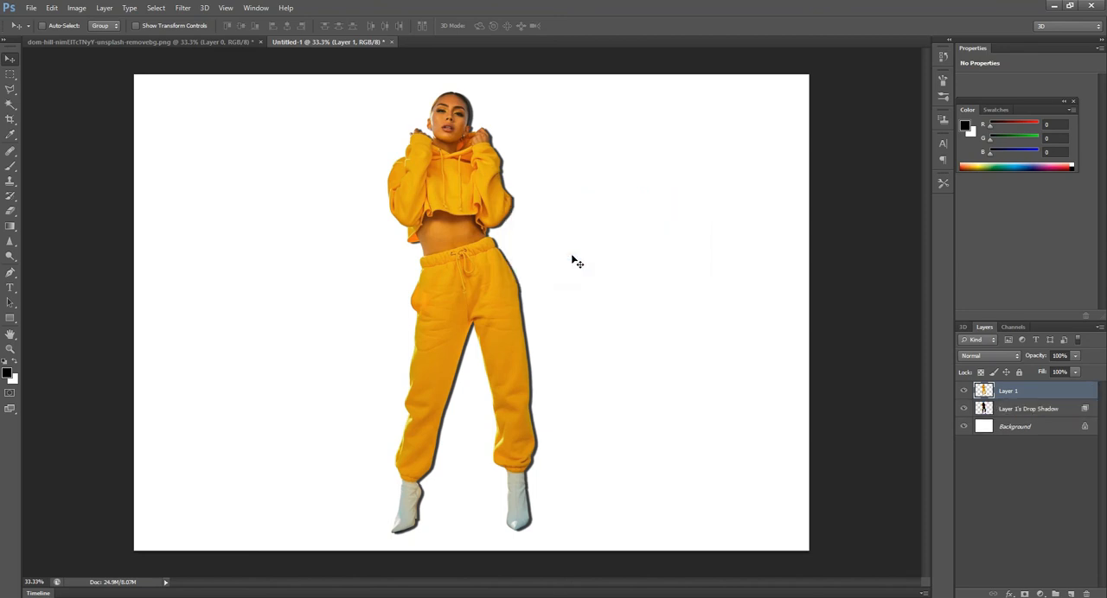
- Free-transform the drop shadow layer about its bottom-centre point to 68.22% height and 26.07° rotation, positioning it at the woman's feet
click(1023, 412)
key(ctrl+t)
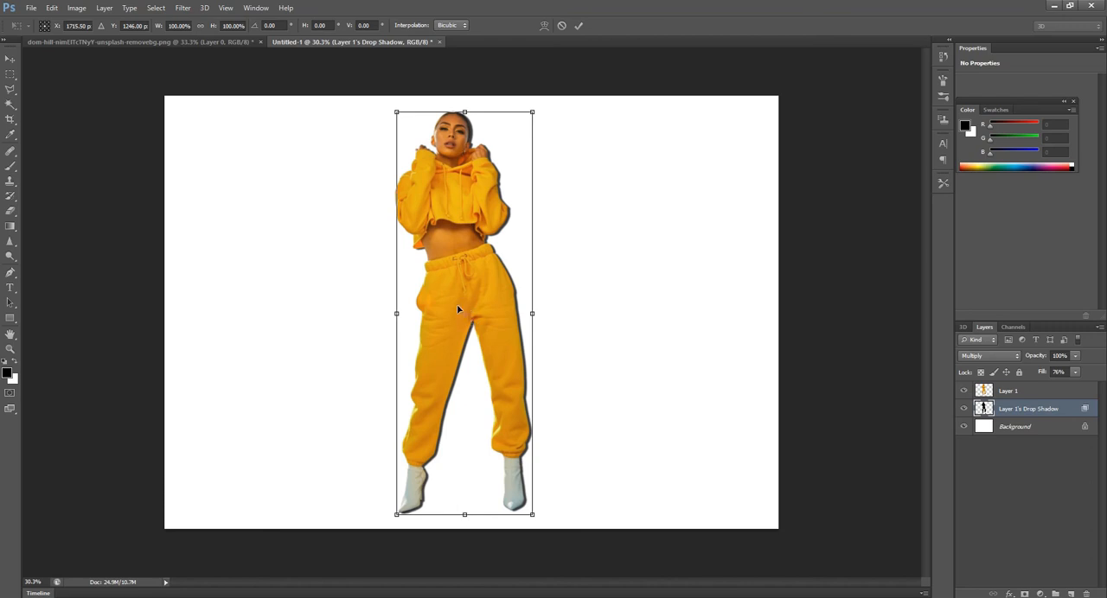
drag(464, 313, 465, 516)
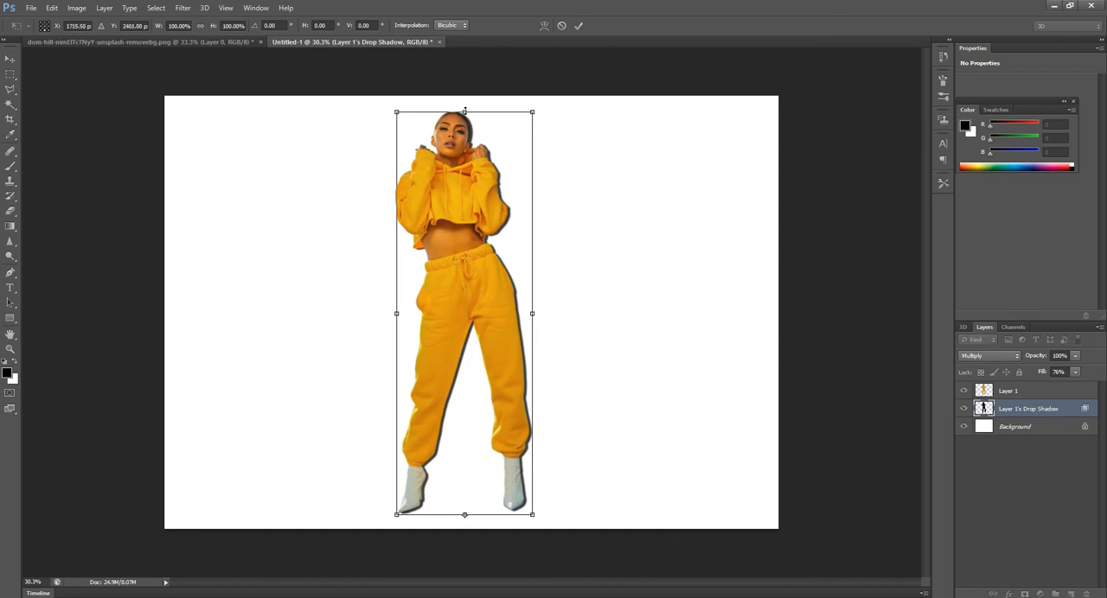
drag(465, 111, 657, 306)
drag(571, 300, 590, 264)
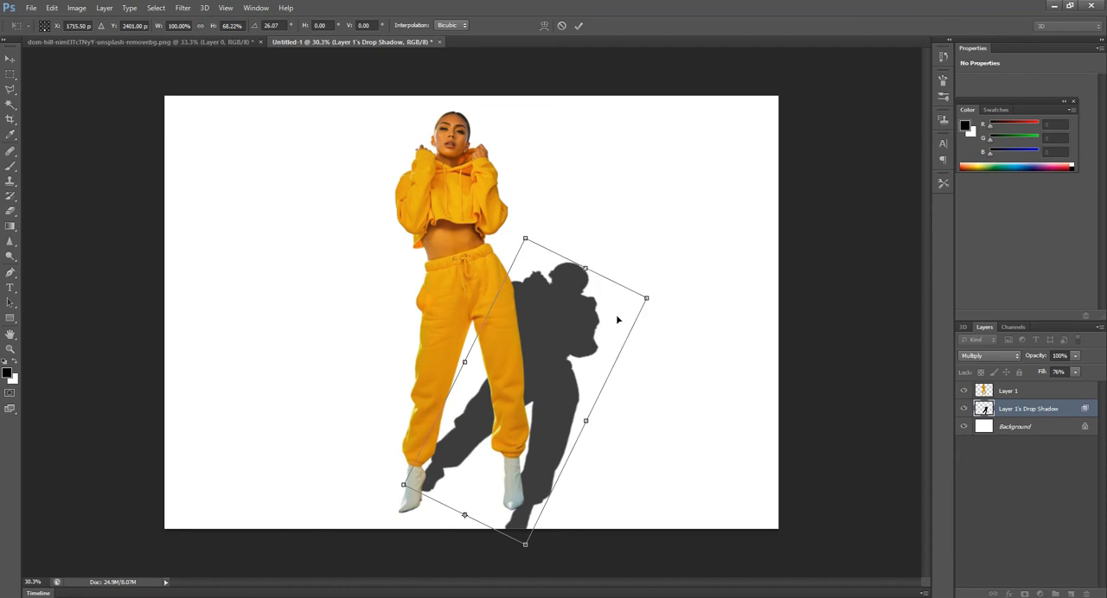
mouse_move(557, 331)
mouse_down()
mouse_move(554, 346)
mouse_move(564, 343)
mouse_up()
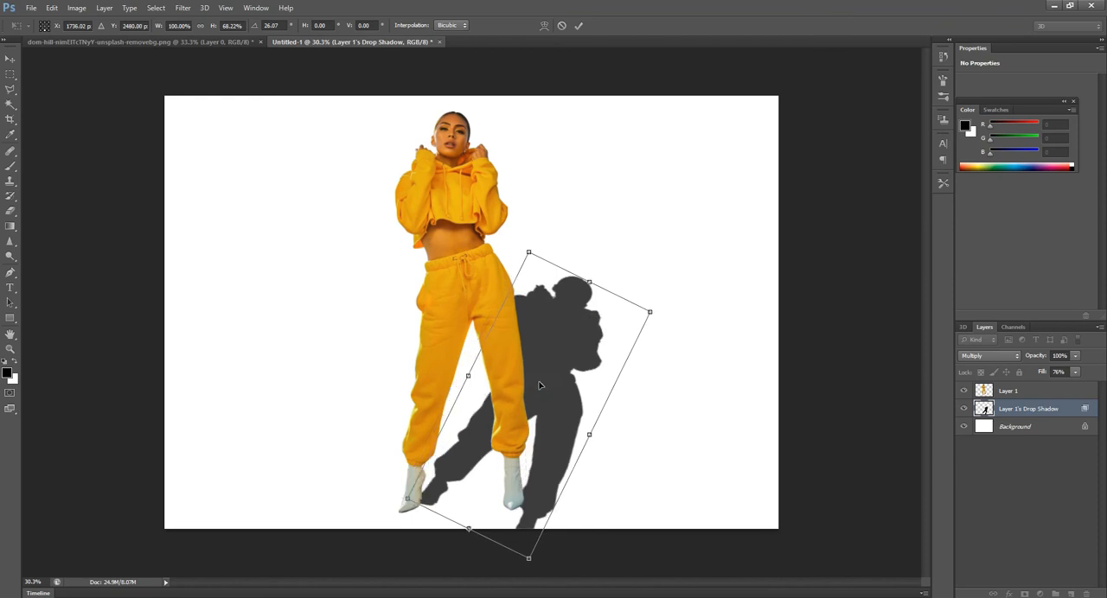
drag(541, 393, 538, 385)
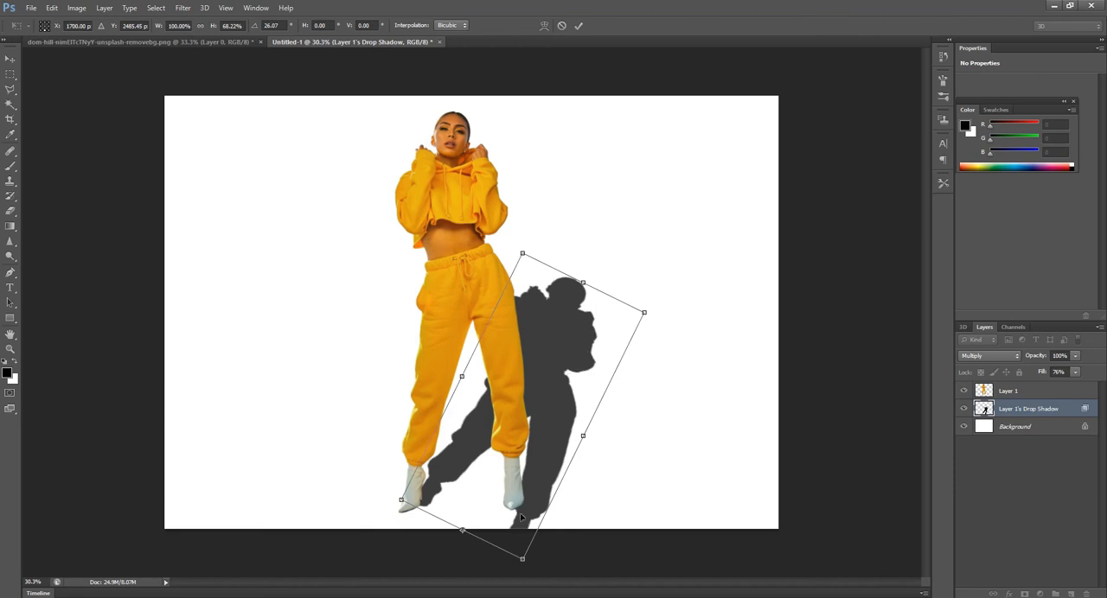
- Warp the lower corners of the drop shadow so its feet meet the woman's boots, and apply the transformation
right_click(560, 329)
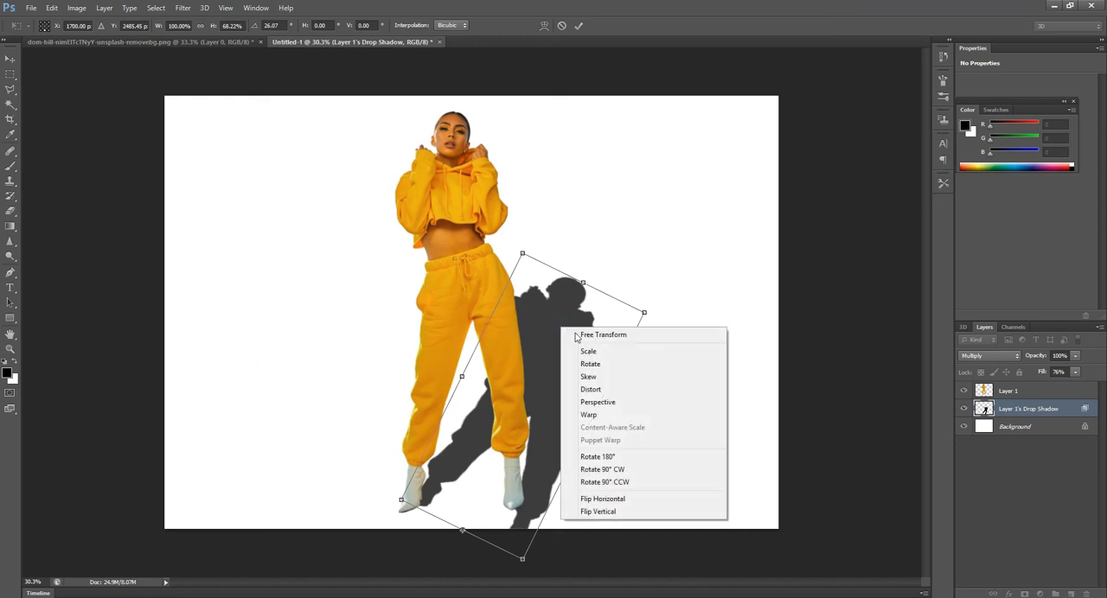
click(594, 416)
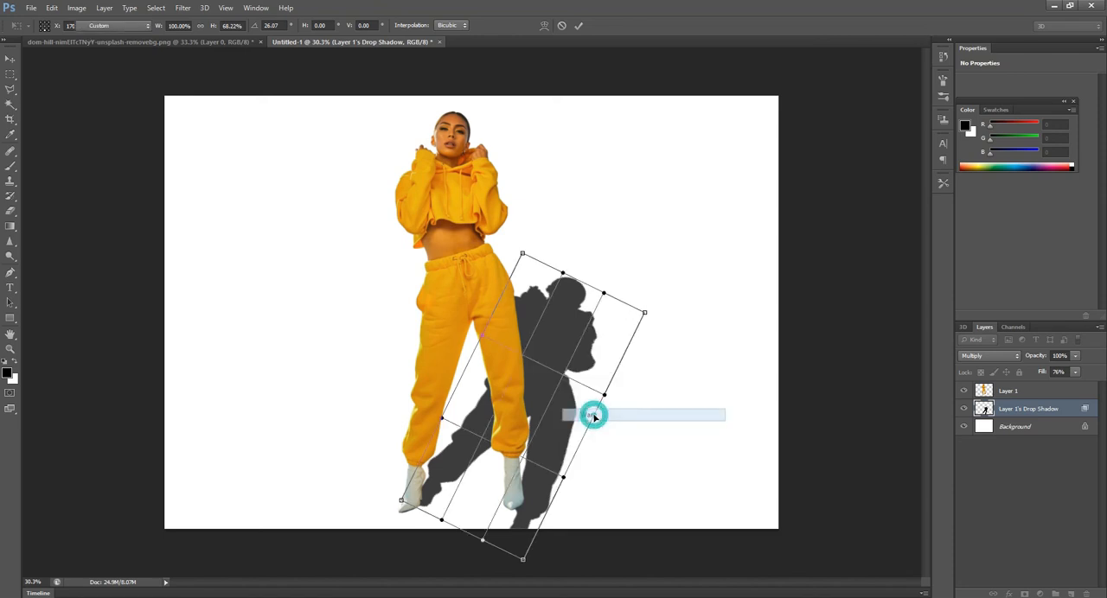
drag(523, 560, 490, 516)
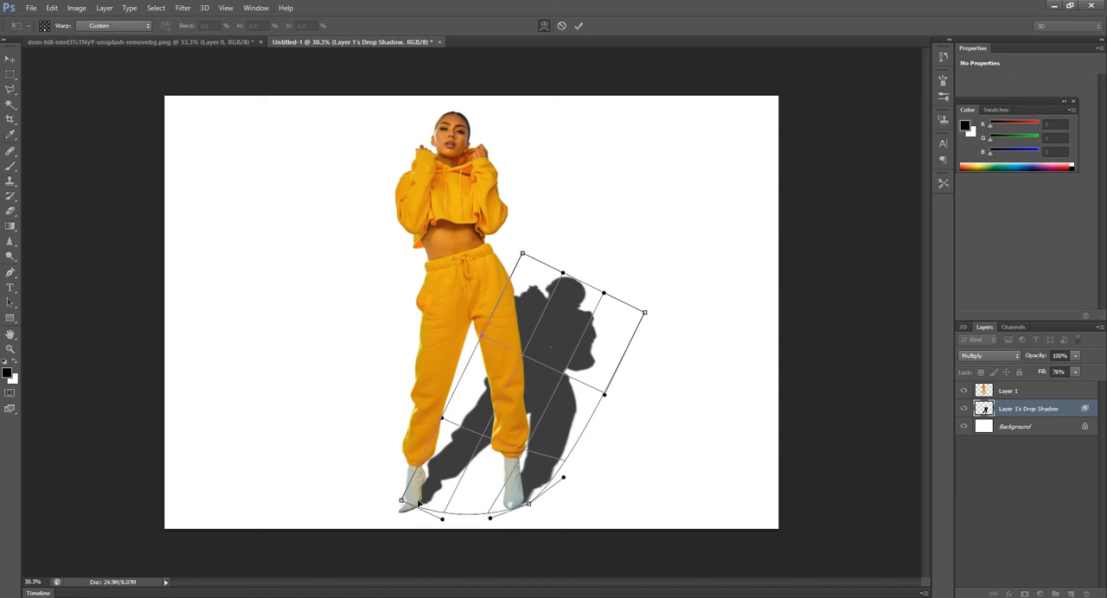
drag(402, 501, 400, 503)
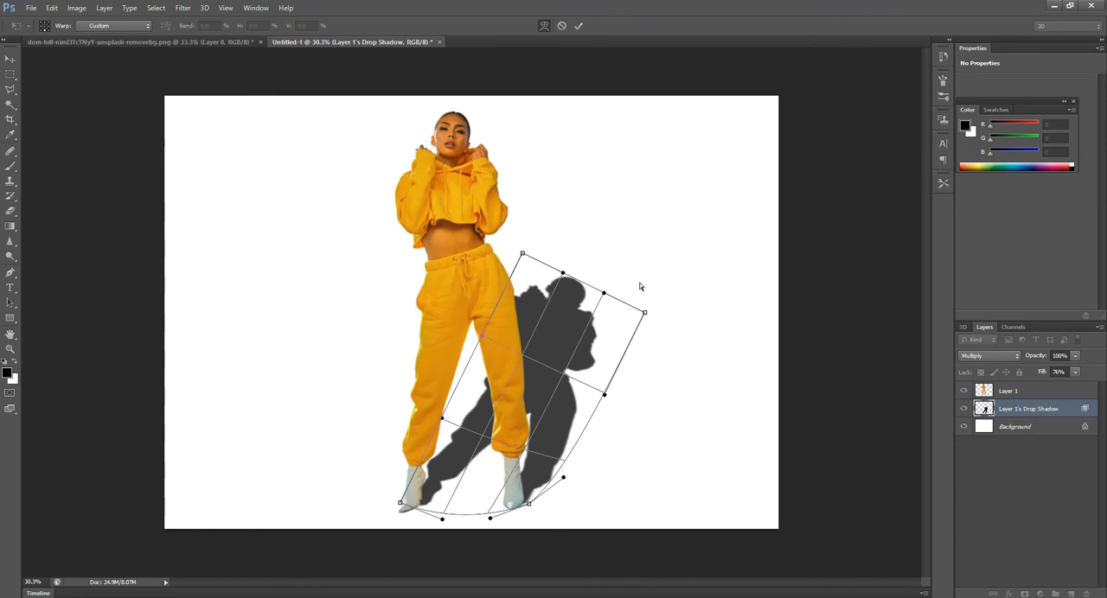
drag(527, 505, 526, 503)
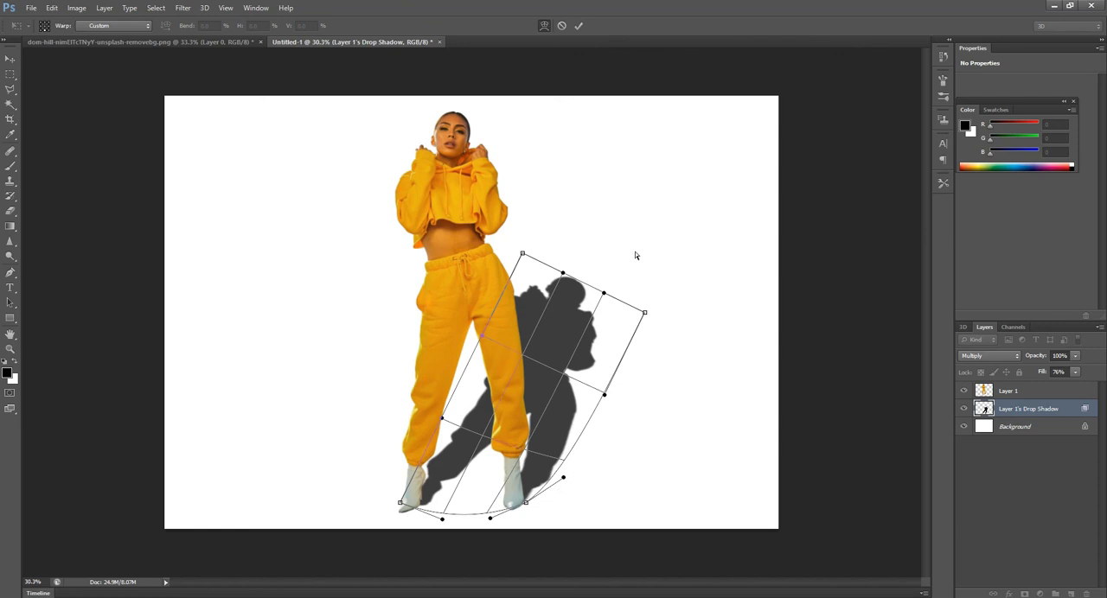
key(Return)
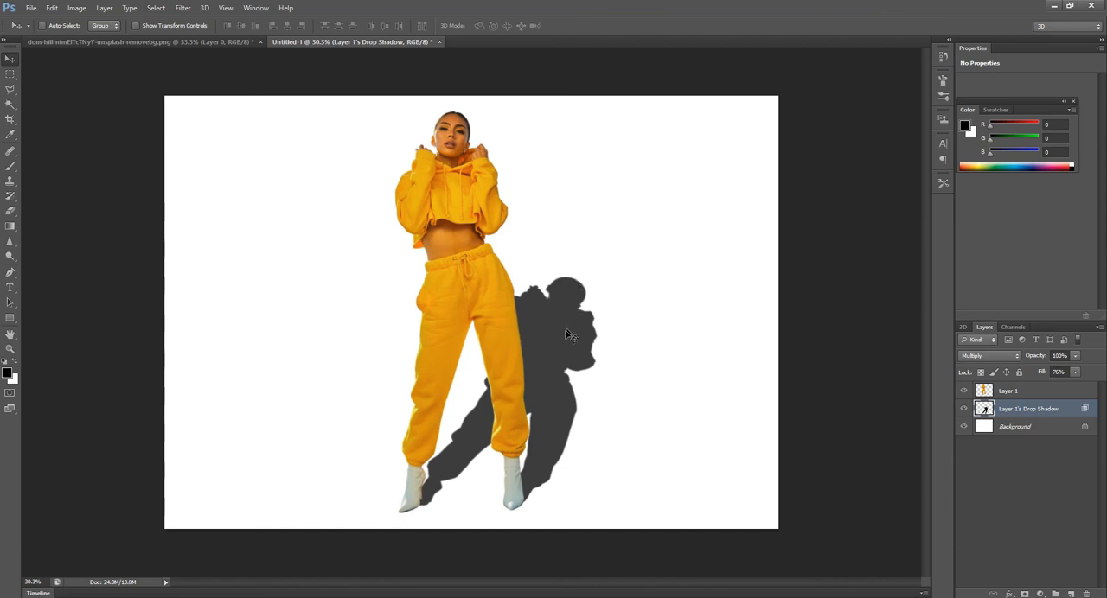
- Try a diagonal black-to-white linear gradient across the unlocked drop shadow layer and undo it
click(13, 226)
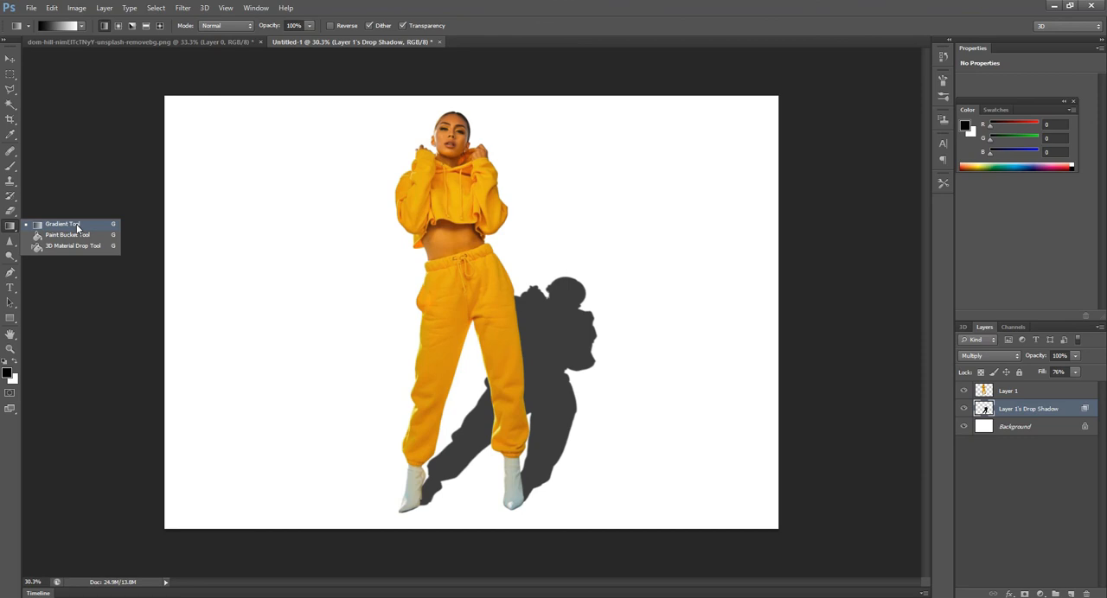
click(76, 224)
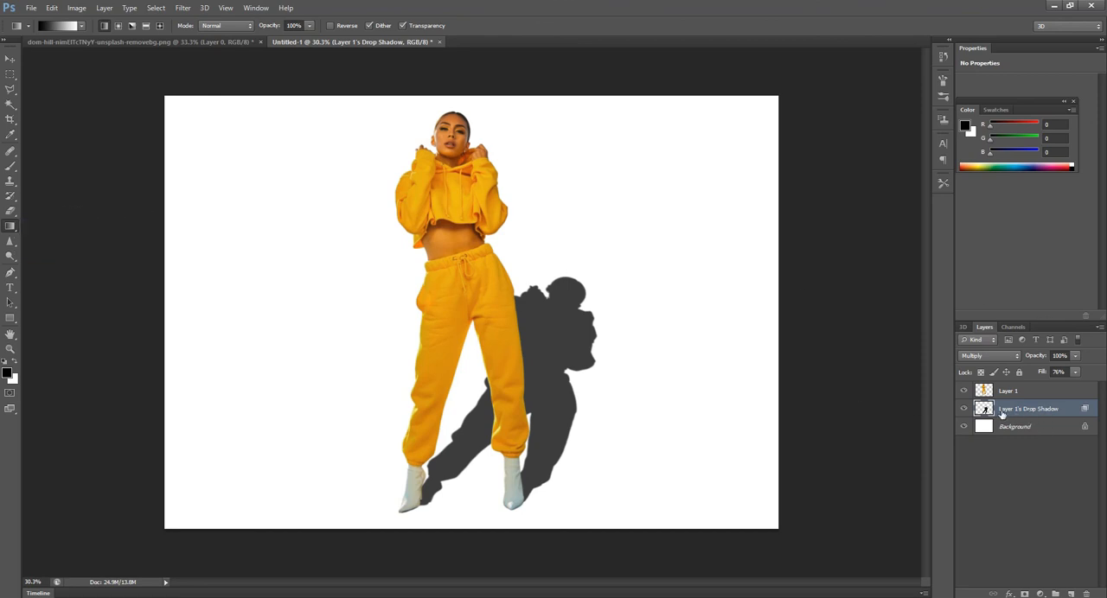
click(11, 227)
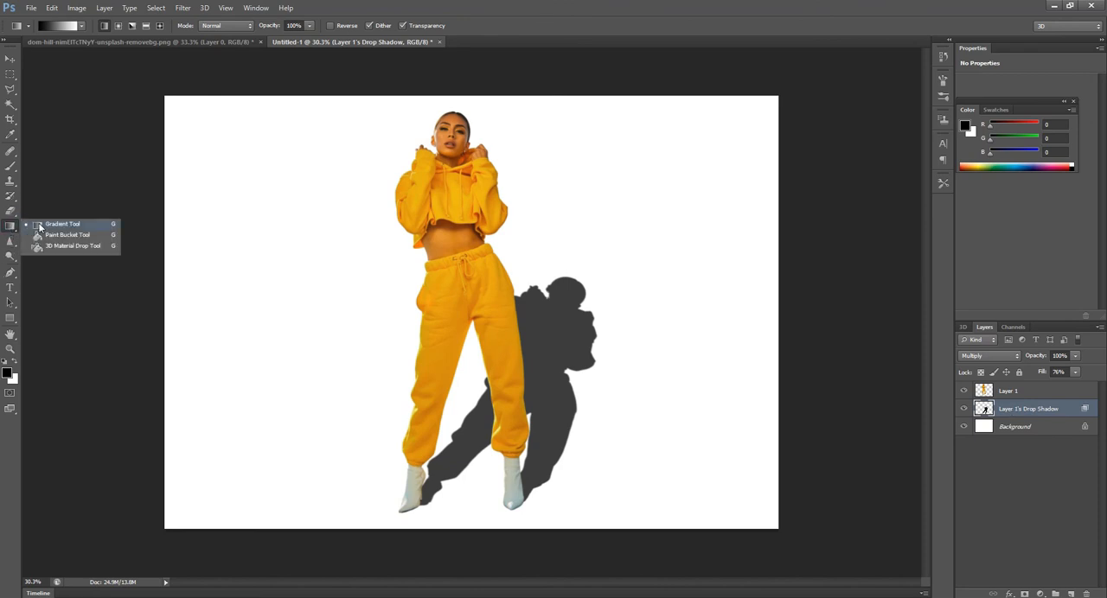
click(39, 226)
drag(288, 494, 623, 159)
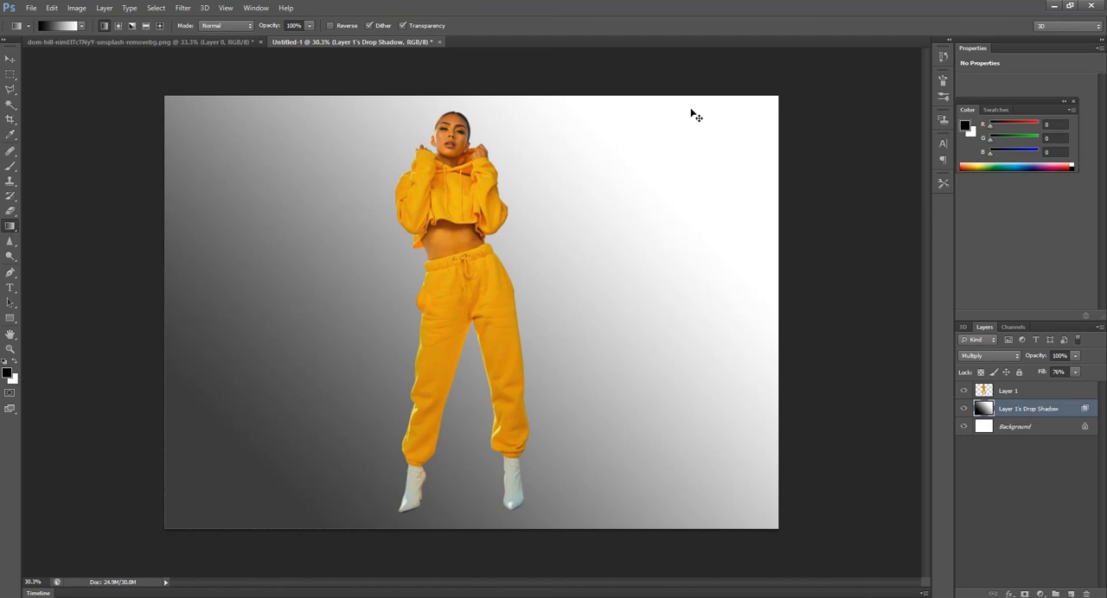
key(ctrl+z)
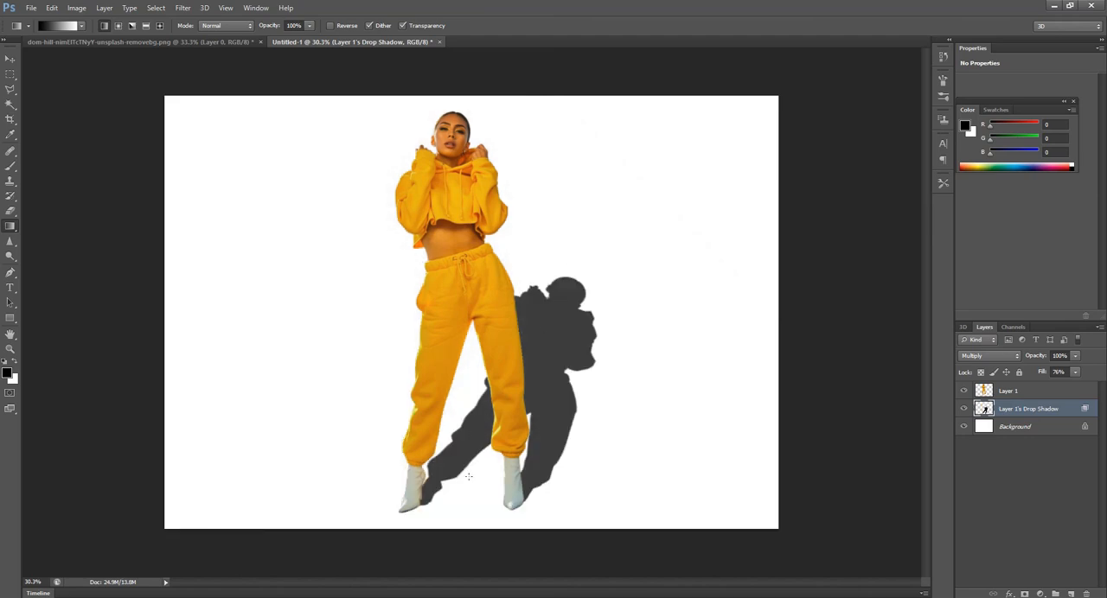
- Lock the drop shadow layer's transparent pixels and fill the shadow with a black-to-white linear gradient from the feet to beyond the head
click(1018, 414)
click(981, 373)
right_click(9, 226)
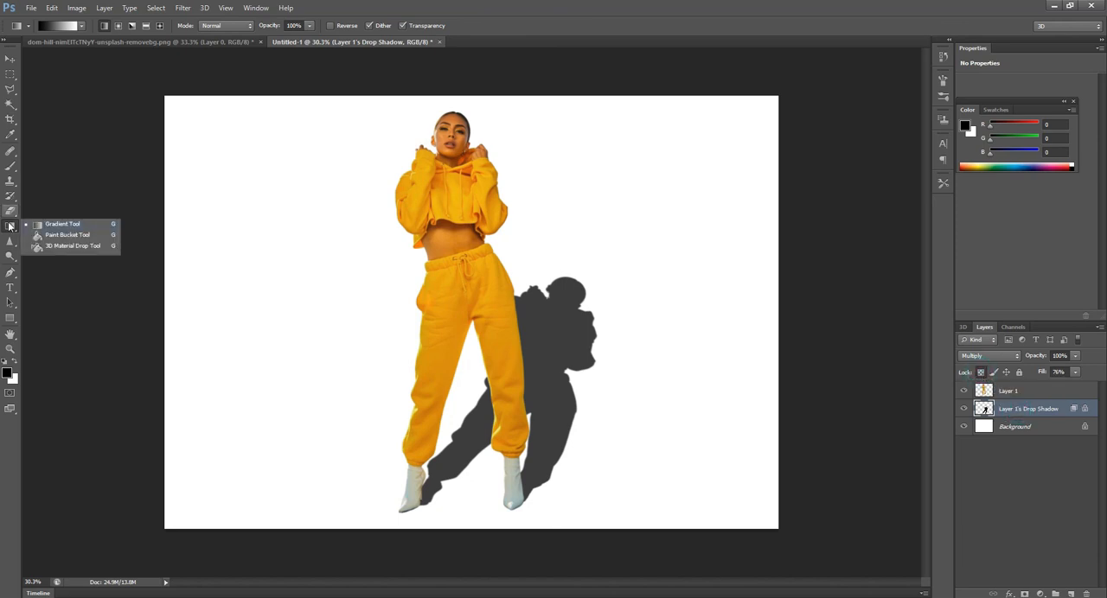
click(64, 224)
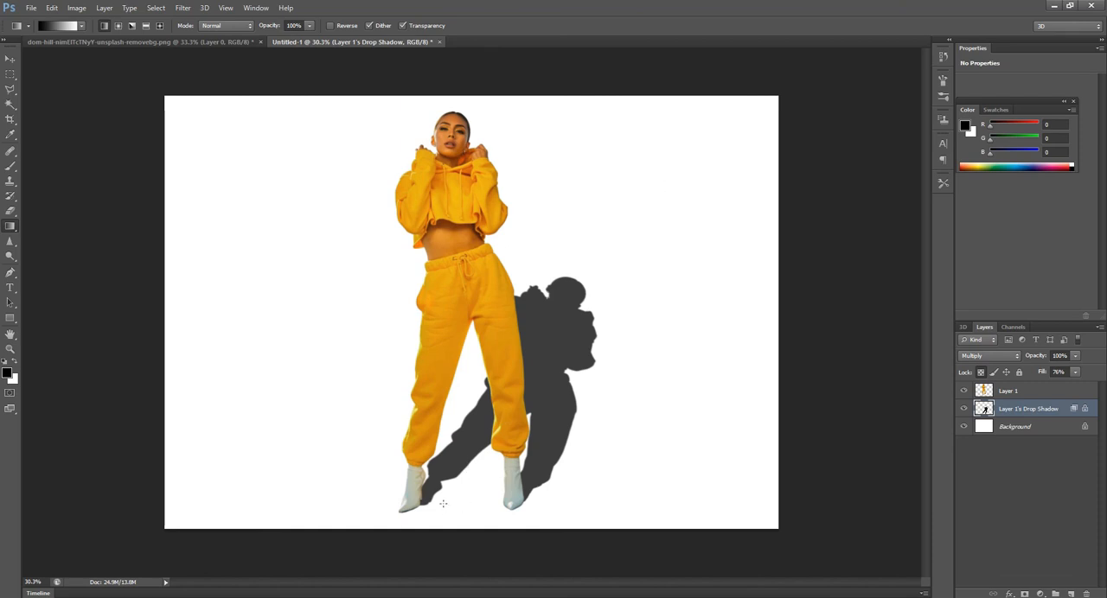
drag(443, 497, 598, 251)
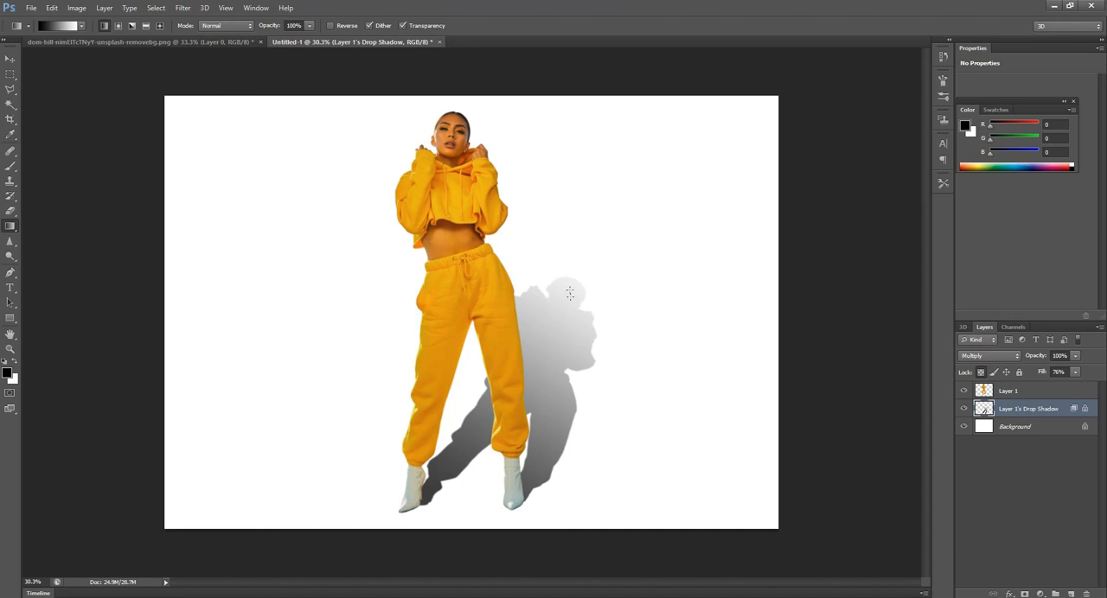
- Apply a Gaussian Blur with a radius of 14.0 pixels to the drop shadow layer
click(183, 8)
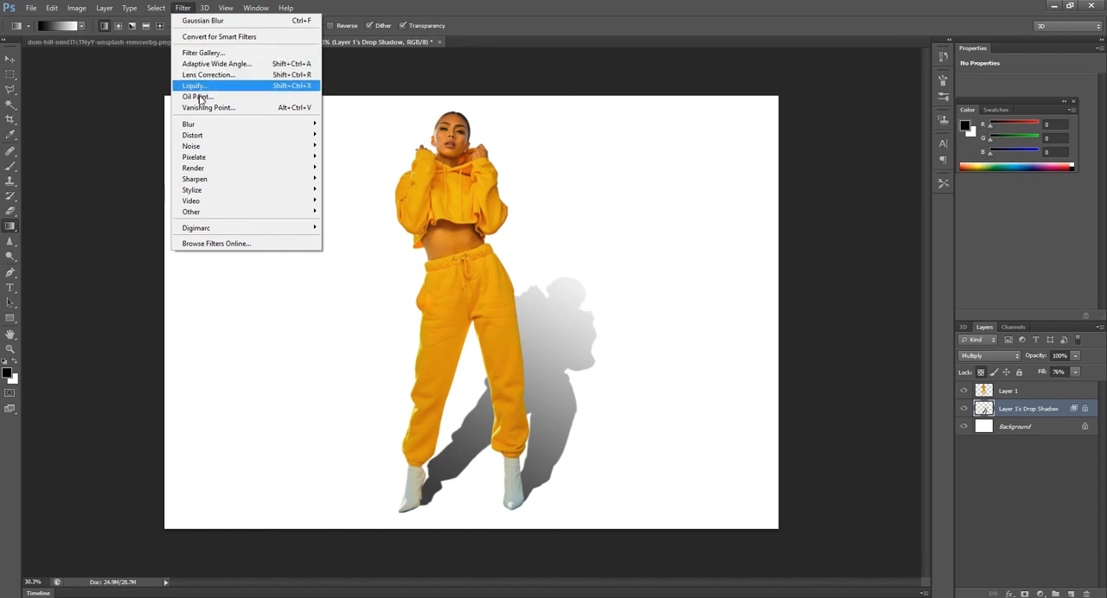
mouse_move(214, 127)
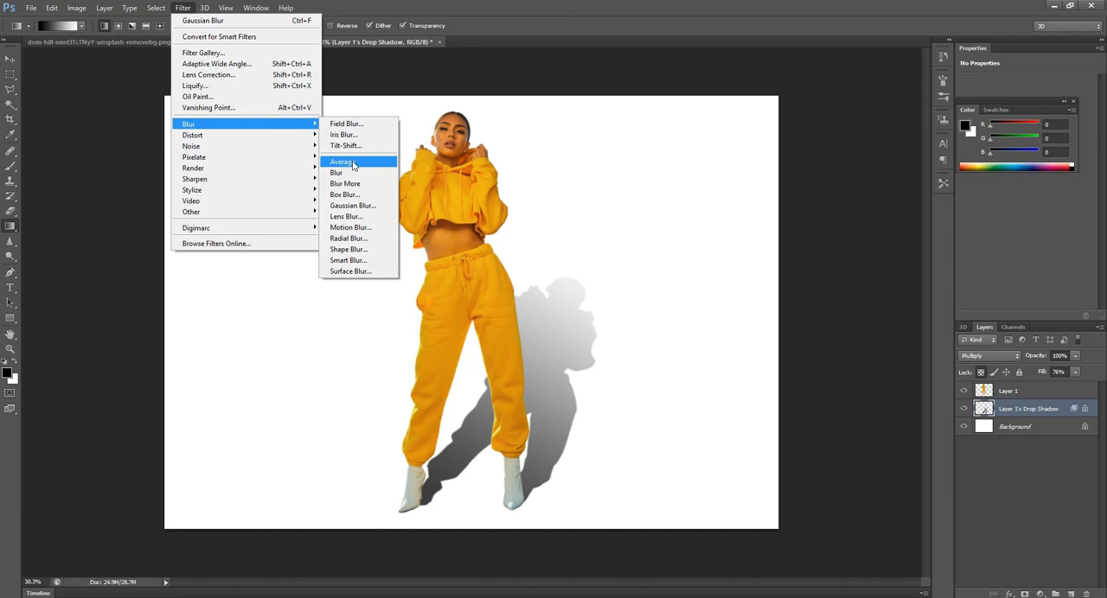
click(355, 206)
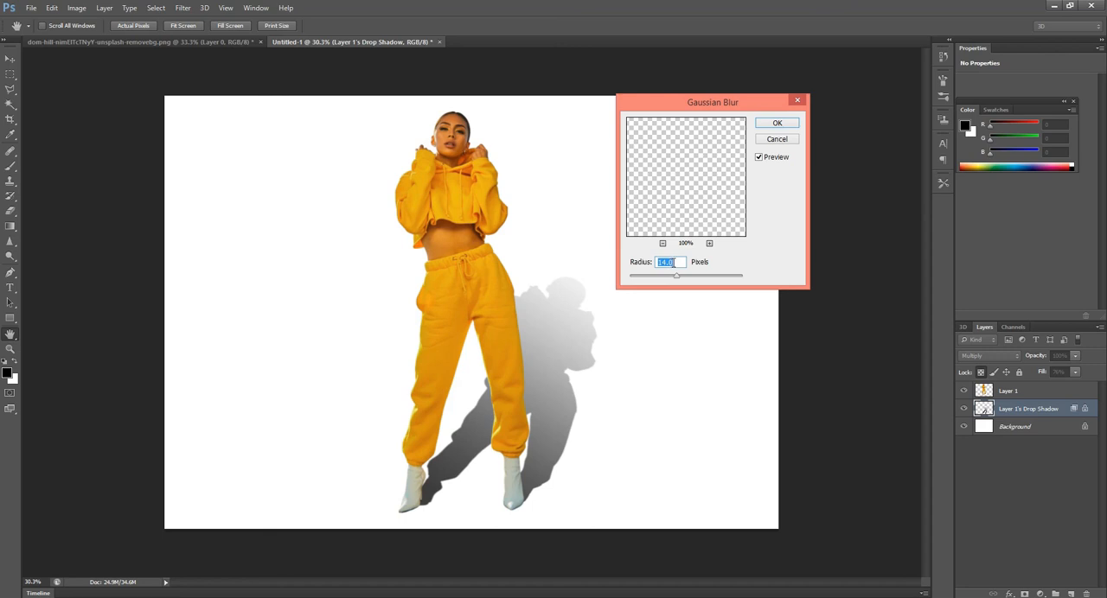
click(788, 125)
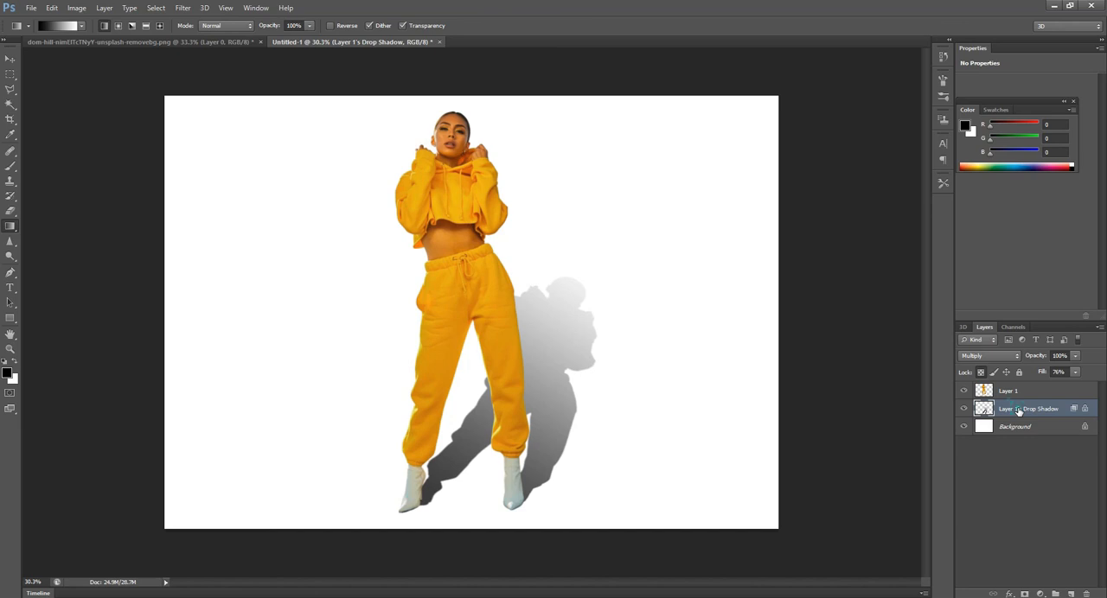
- Duplicate the drop shadow layer under the default copy name and toggle the original's visibility to compare the shadow's strength
right_click(1018, 411)
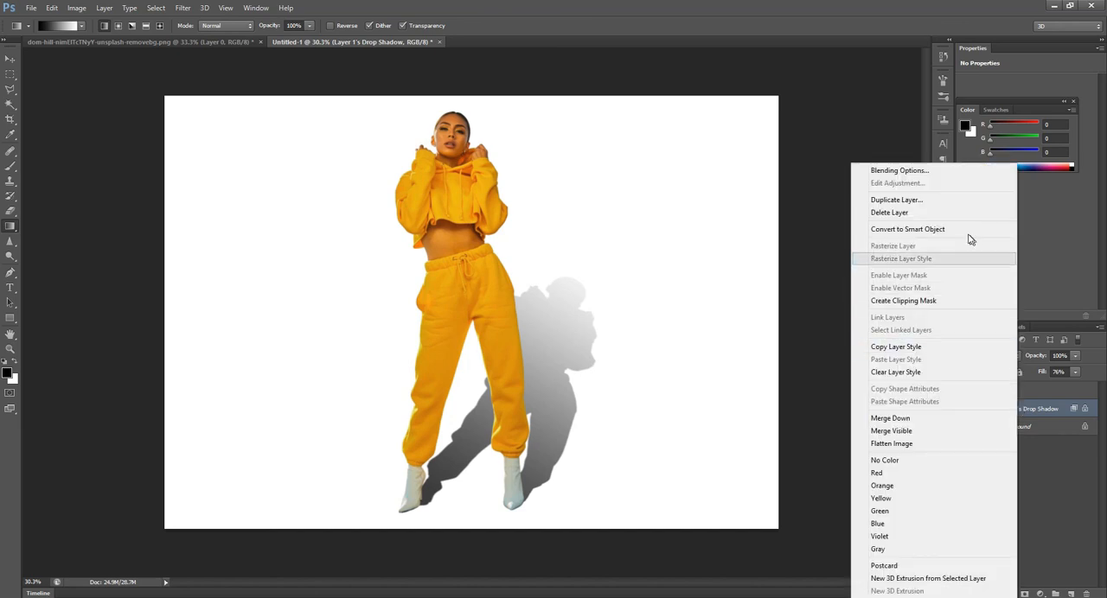
click(935, 201)
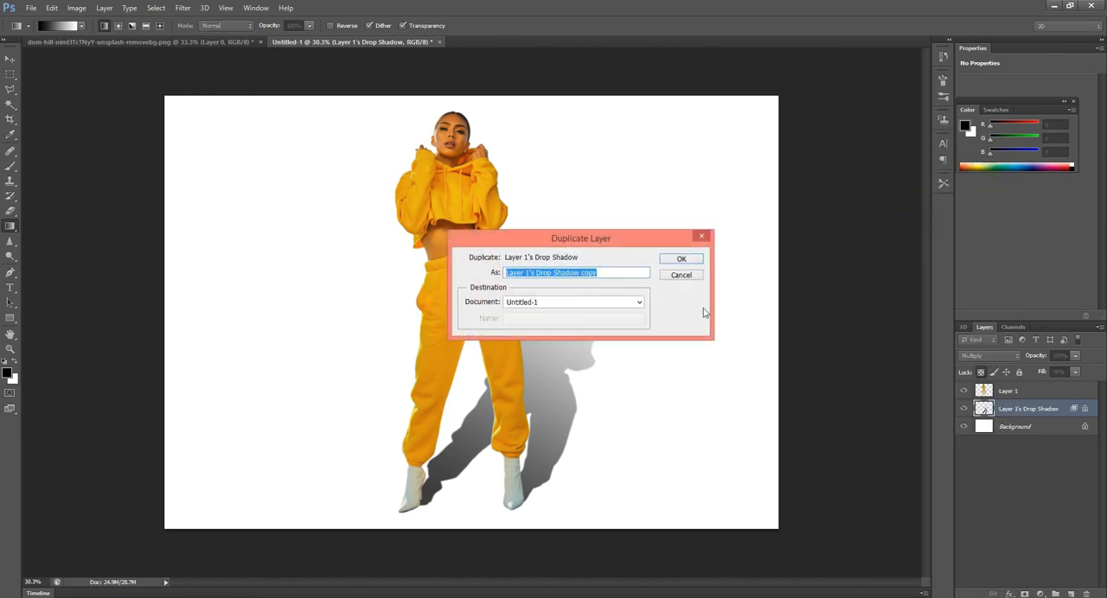
click(680, 259)
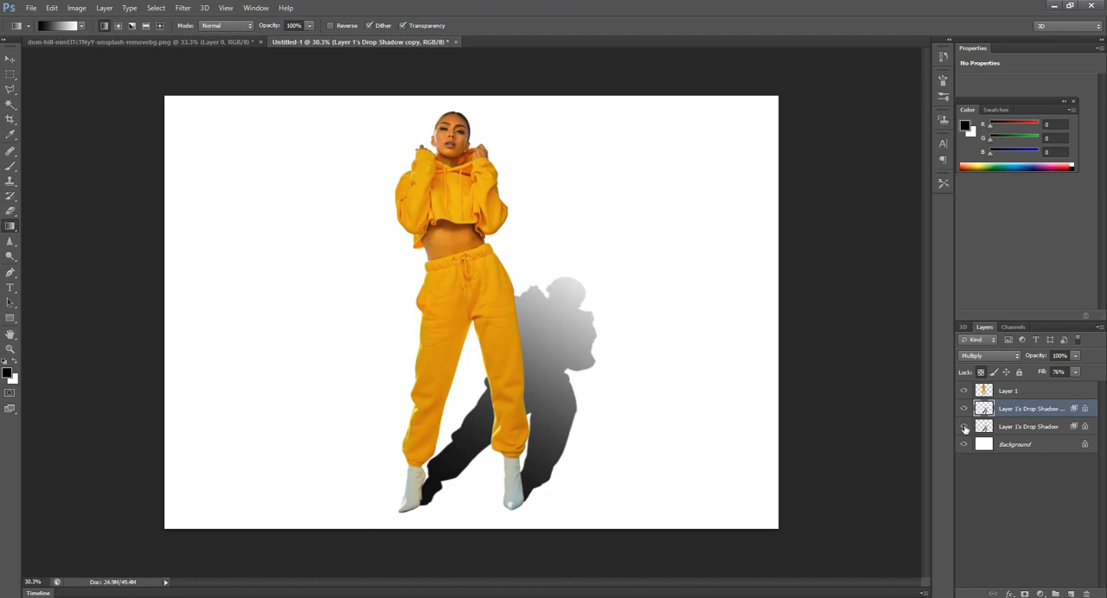
click(964, 427)
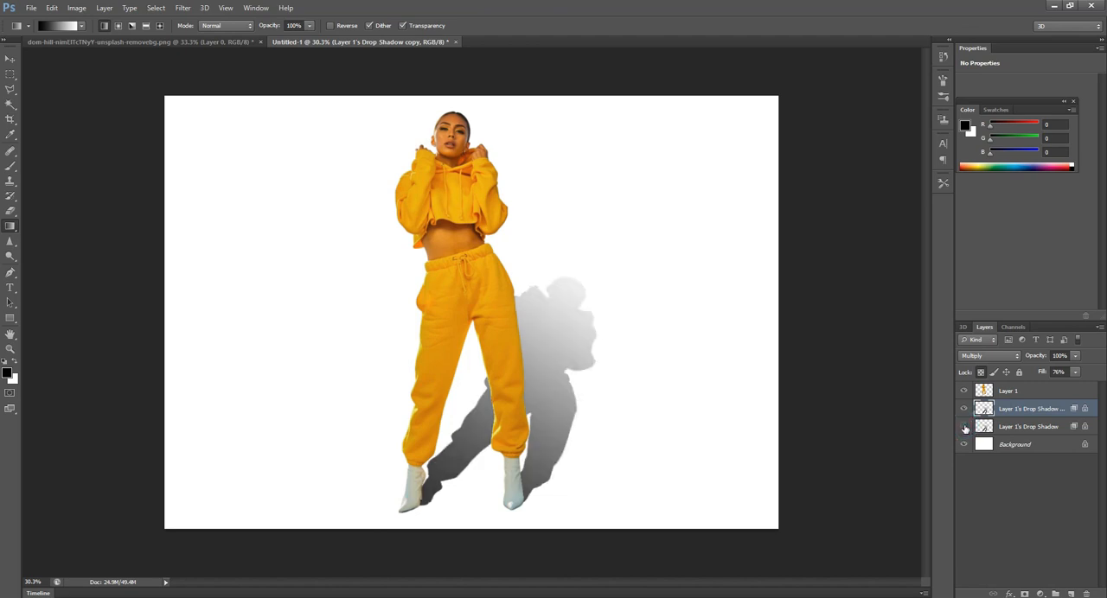
click(964, 427)
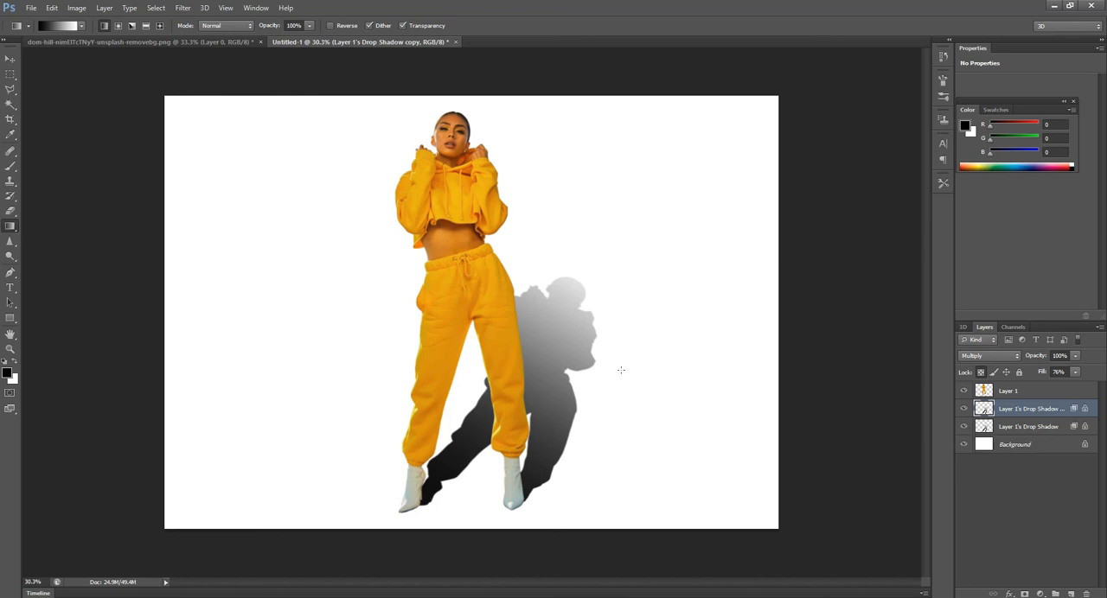